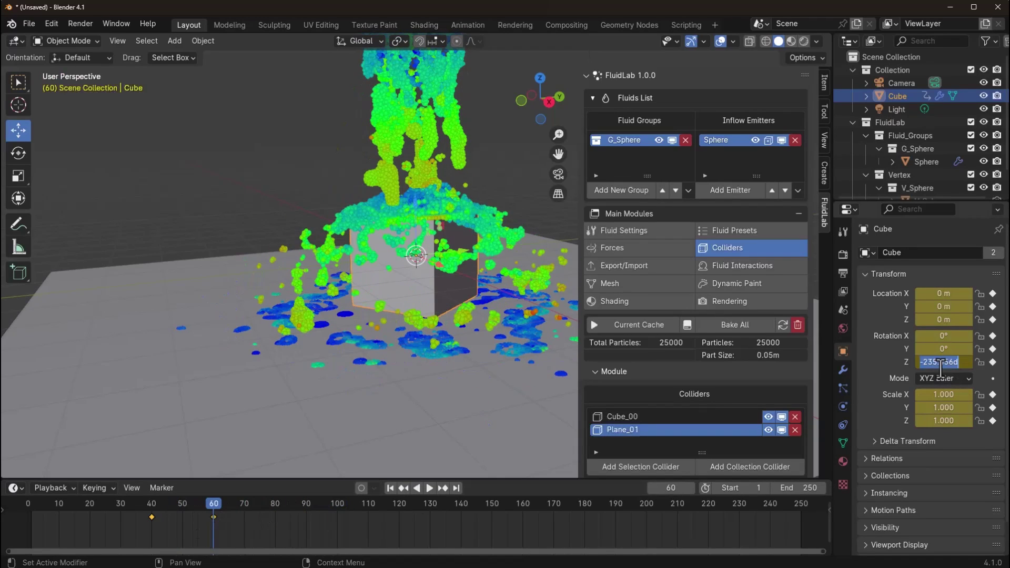
Set the cube's Z rotation to 850° at frame 60, replace its rotation keyframes, and play the simulation.
type("850")
key("Return")
right_click(944, 362)
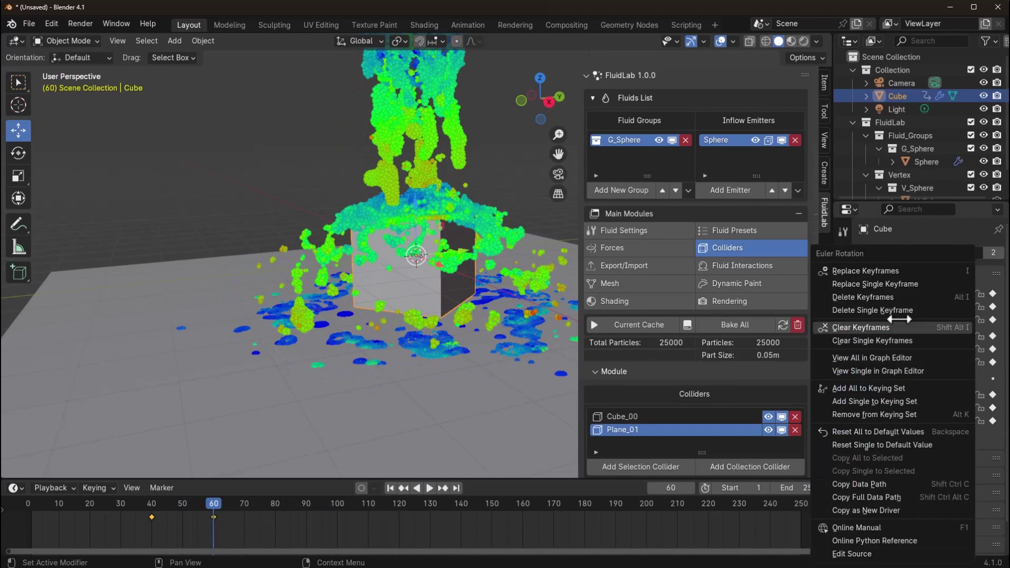
left_click(895, 271)
left_click(426, 488)
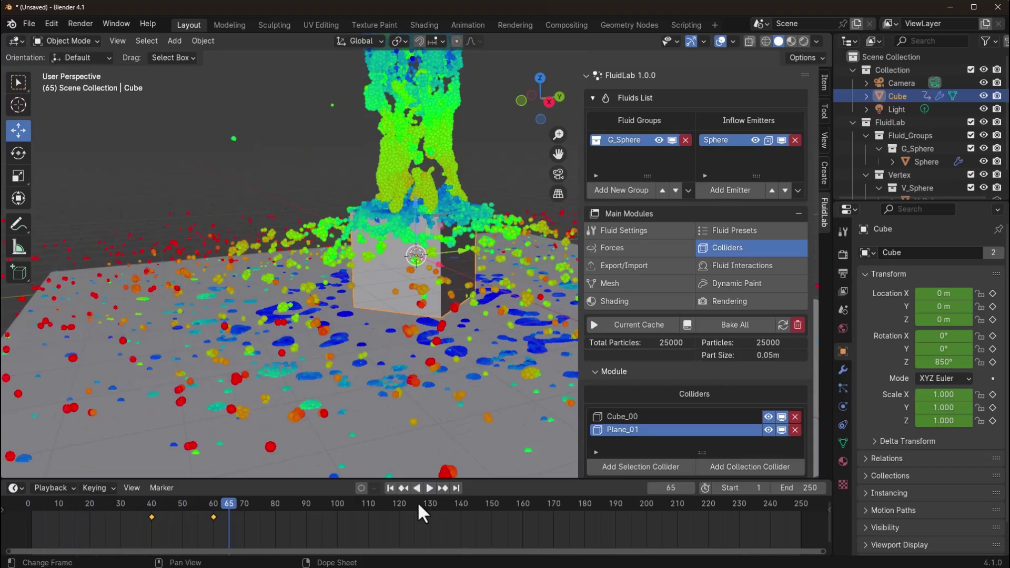
left_click(424, 488)
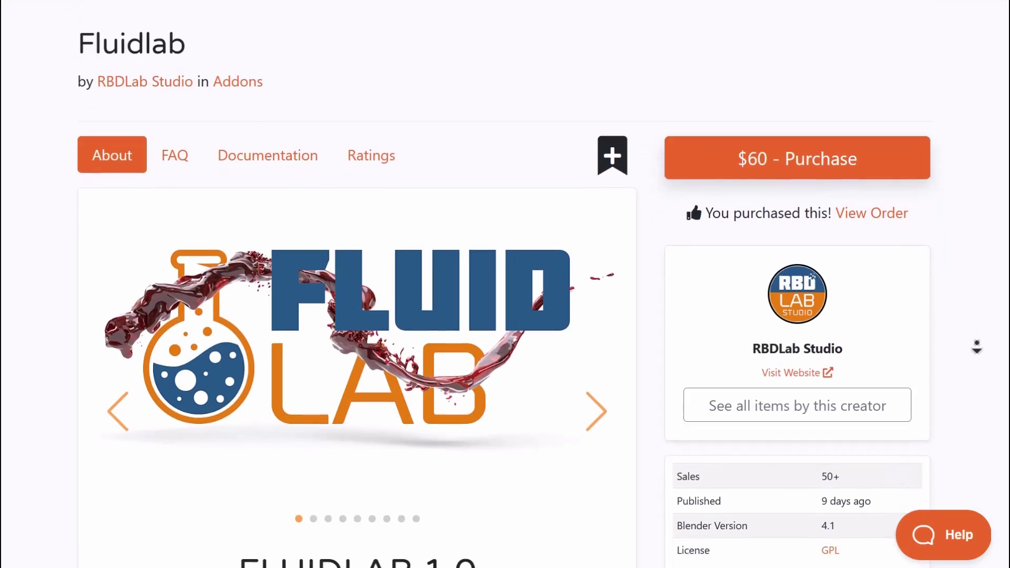
Switch to the Fluidlab product page and examine its description, purchase details and example simulations.
scroll(977, 340, "down", 5)
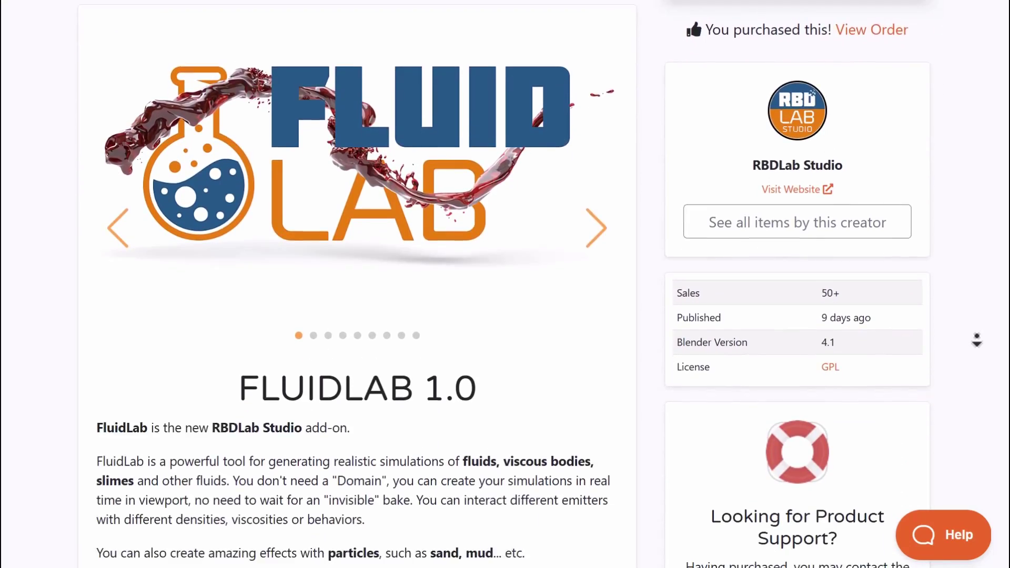
scroll(977, 339, "down", 8)
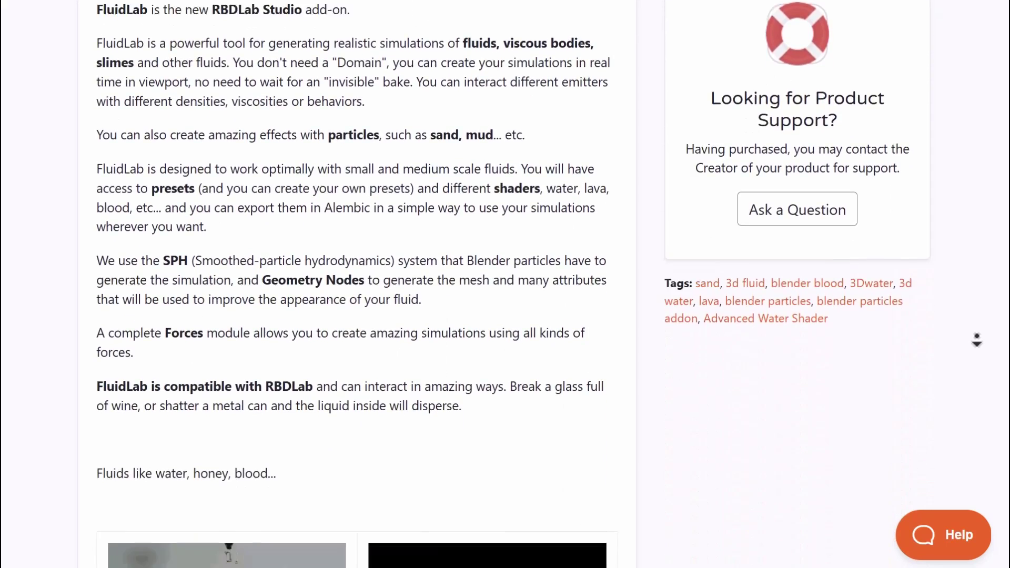
scroll(977, 339, "down", 8)
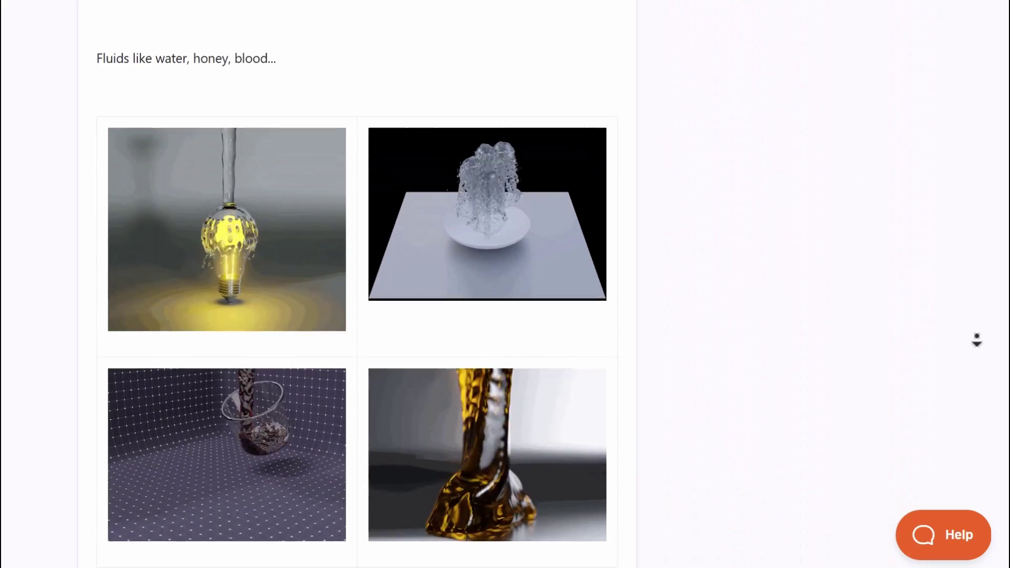
scroll(977, 339, "down", 8)
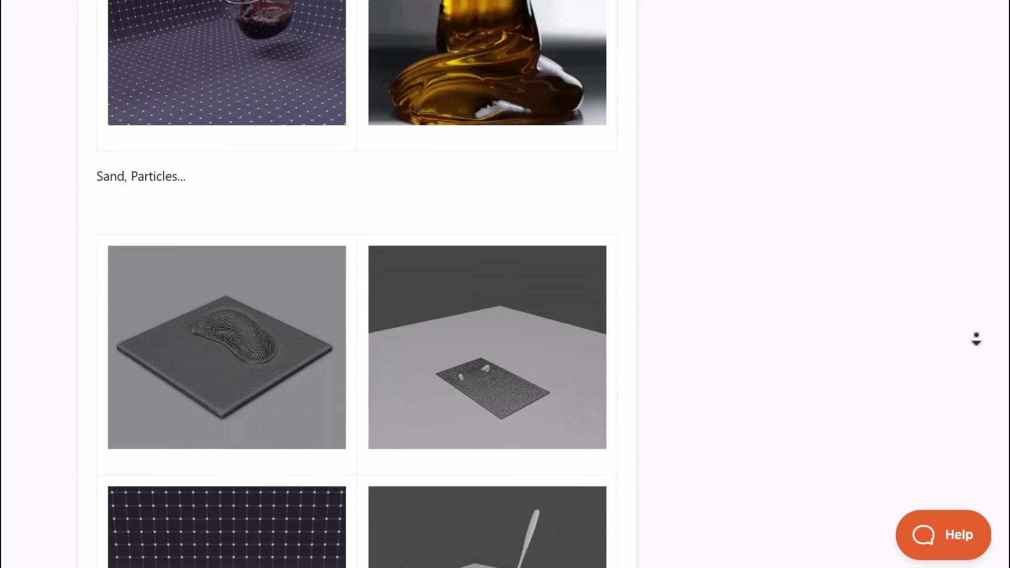
scroll(978, 340, "down", 7)
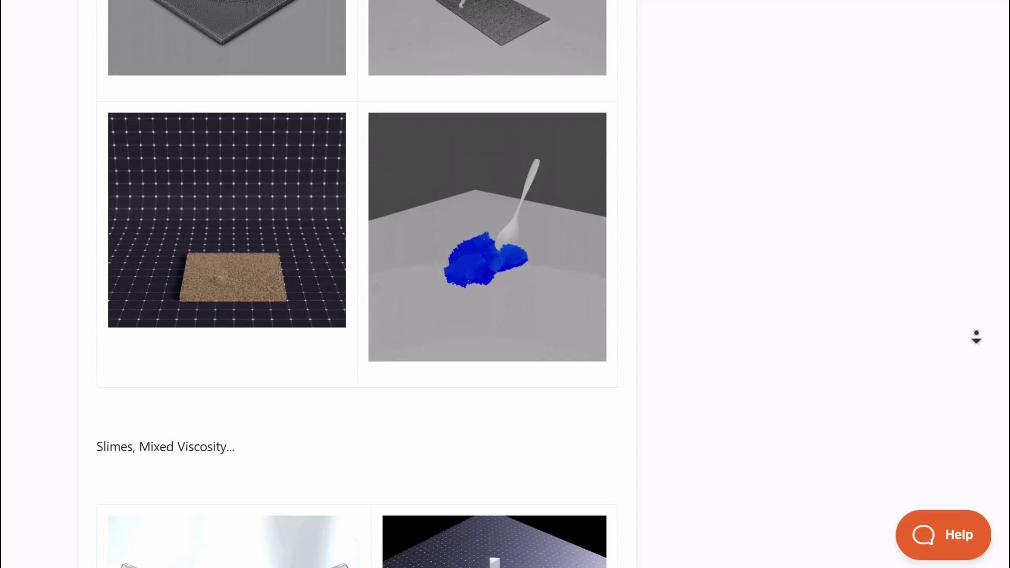
scroll(977, 338, "down", 7)
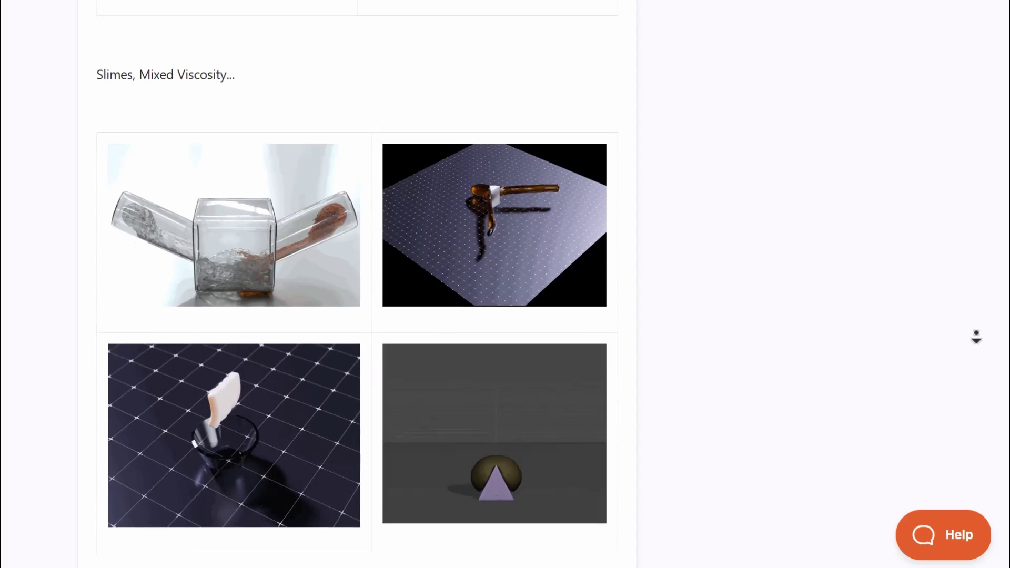
scroll(977, 338, "down", 7)
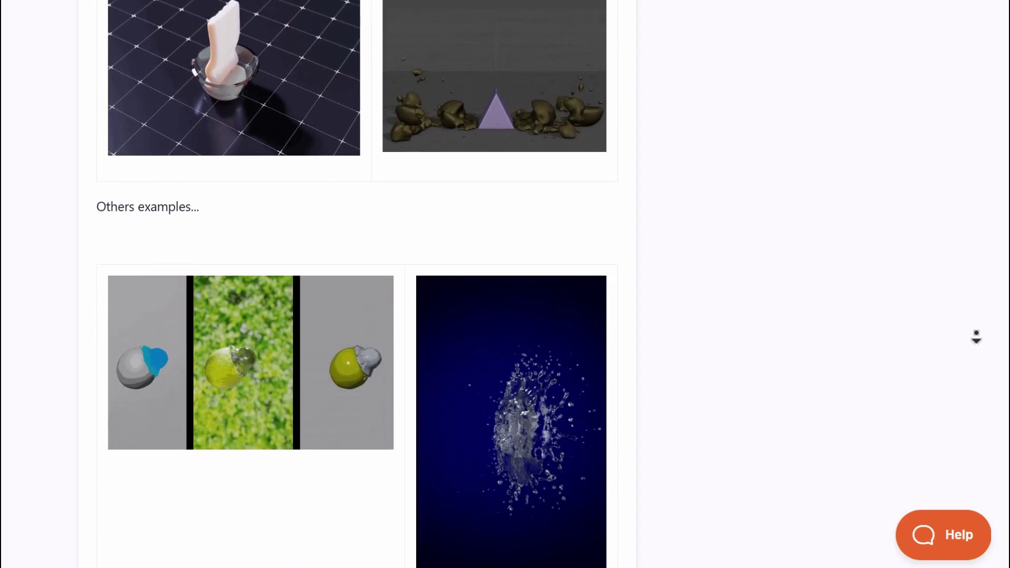
scroll(978, 338, "down", 4)
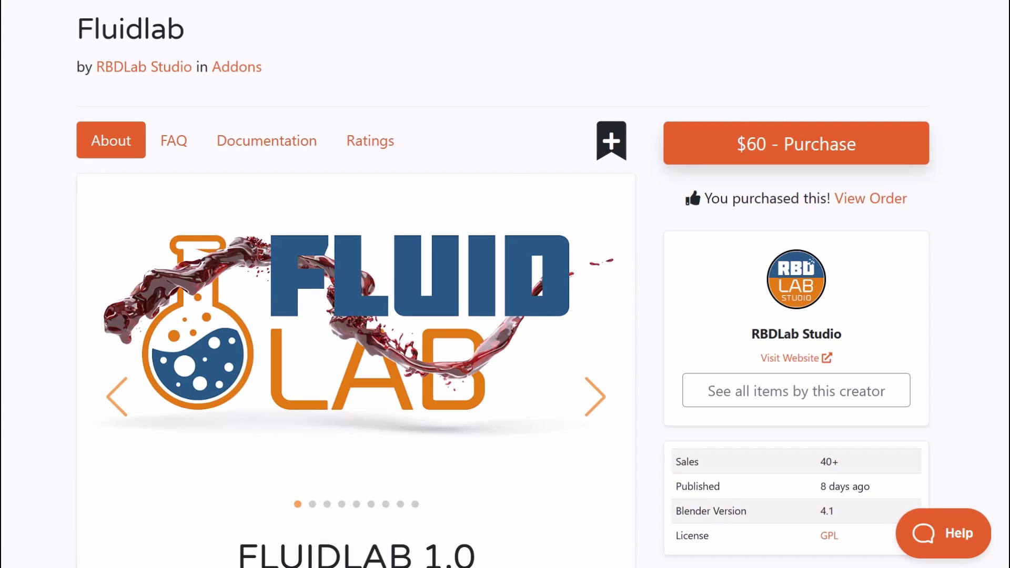
scroll(649, 245, "up", 2)
middle_click(650, 282)
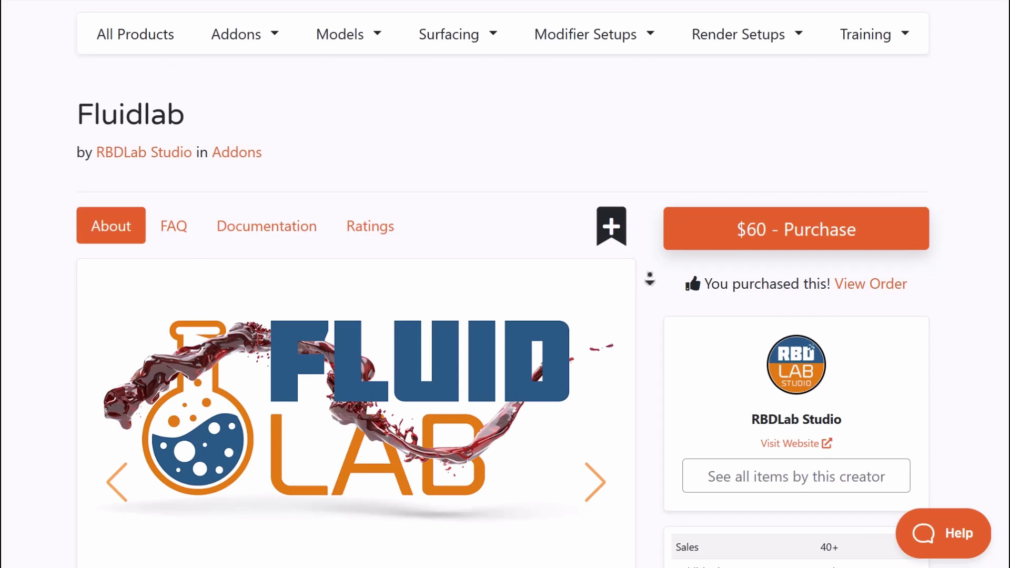
scroll(651, 298, "down", 1)
scroll(651, 298, "down", 4)
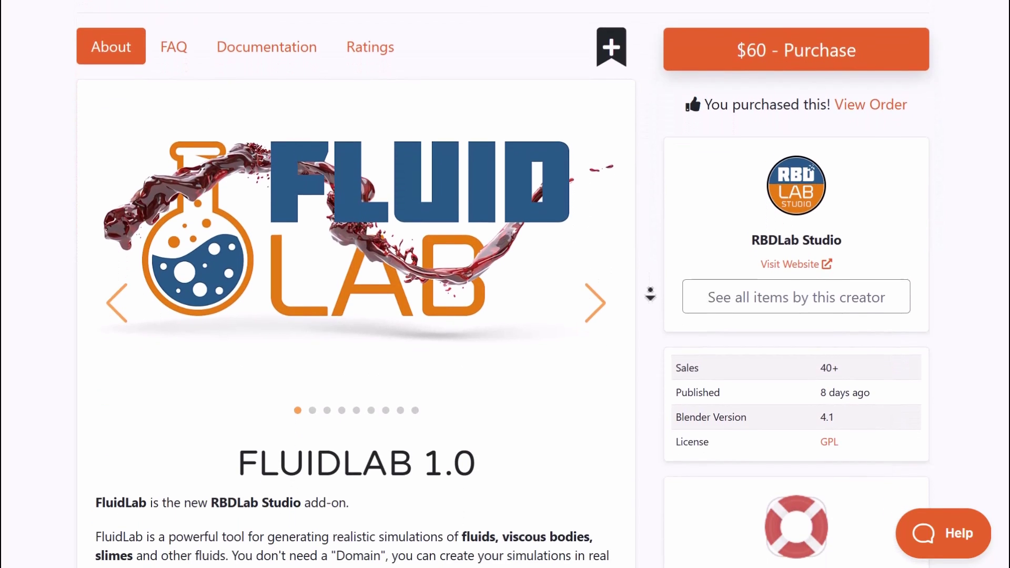
scroll(650, 295, "down", 4)
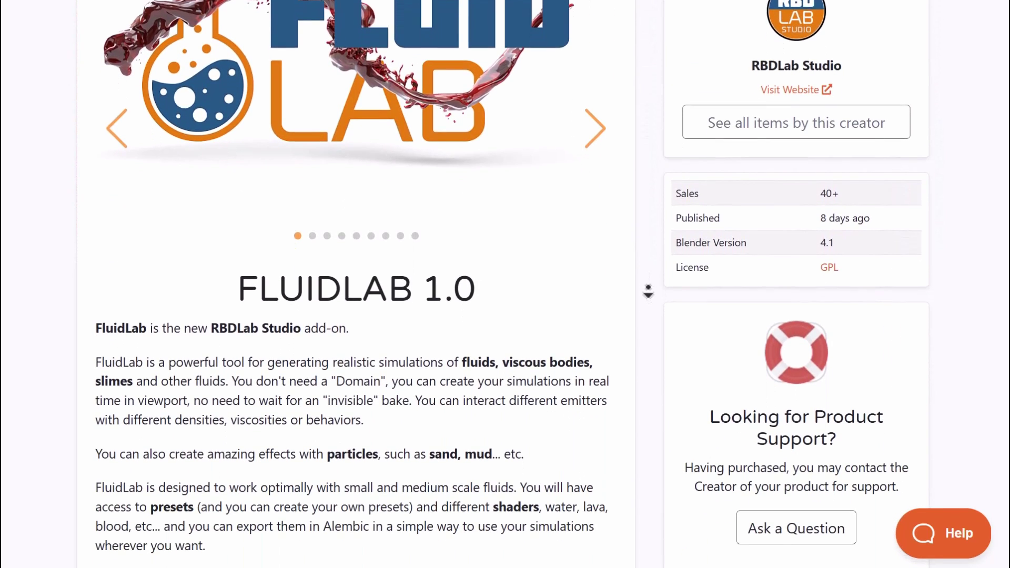
scroll(648, 290, "down", 2)
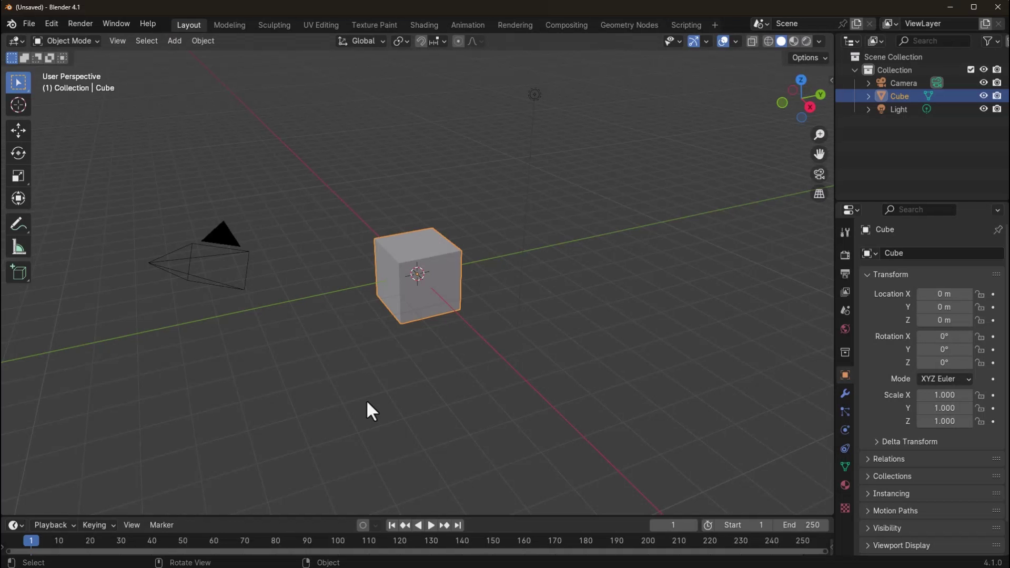
In Blender, raise the default cube straight up along Z by about 4.22 m.
key("g")
key("z")
left_click(124, 175)
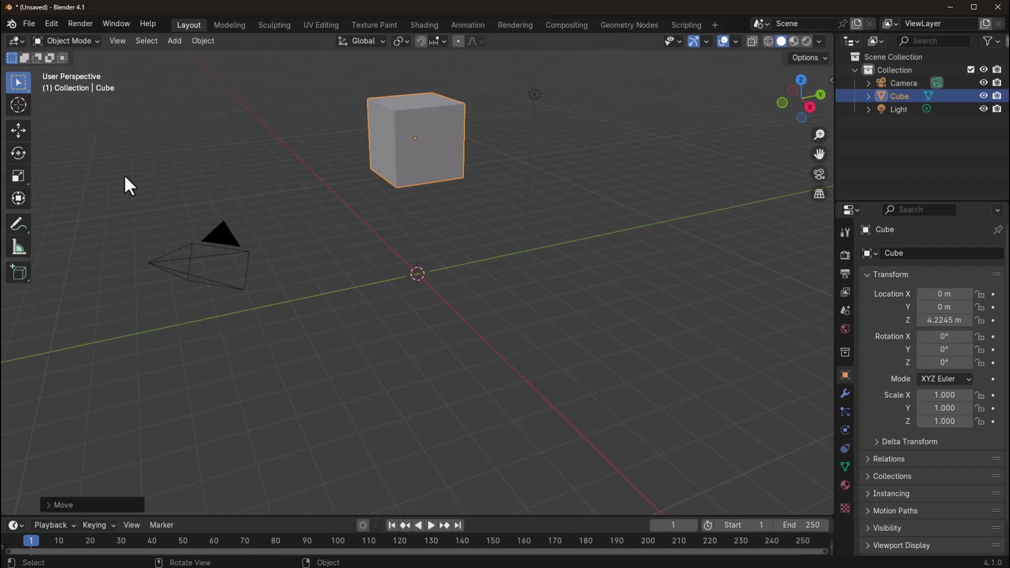
left_click(52, 24)
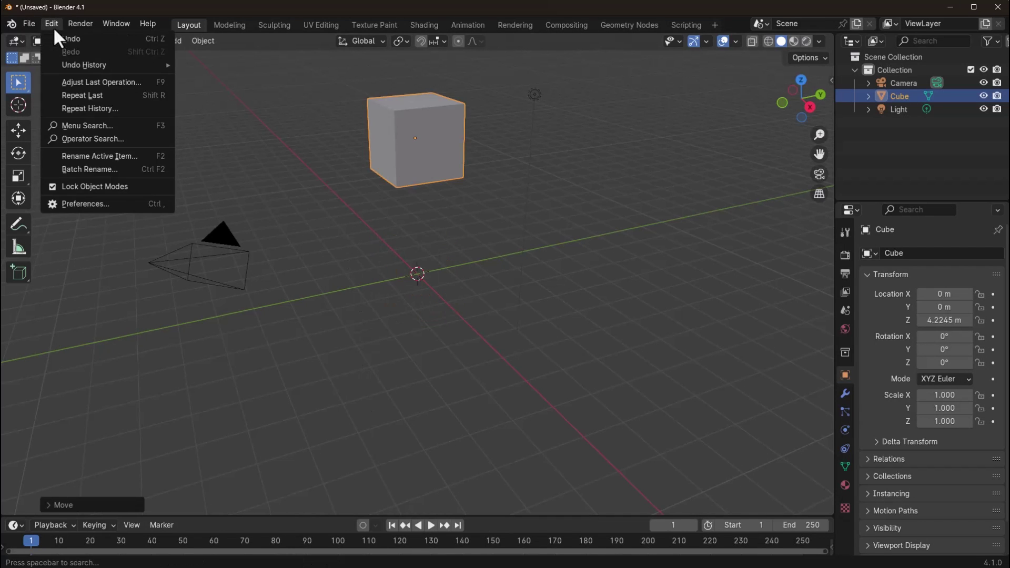
left_click(311, 289)
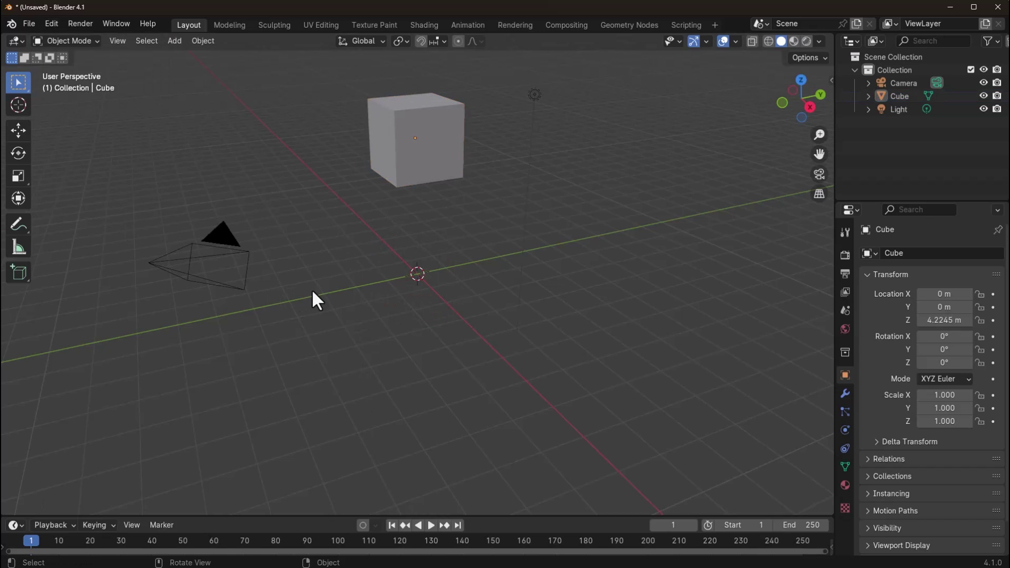
key("ctrl+z")
Show the FluidLab add-on controls and widen them so that all option names are readable.
key("n")
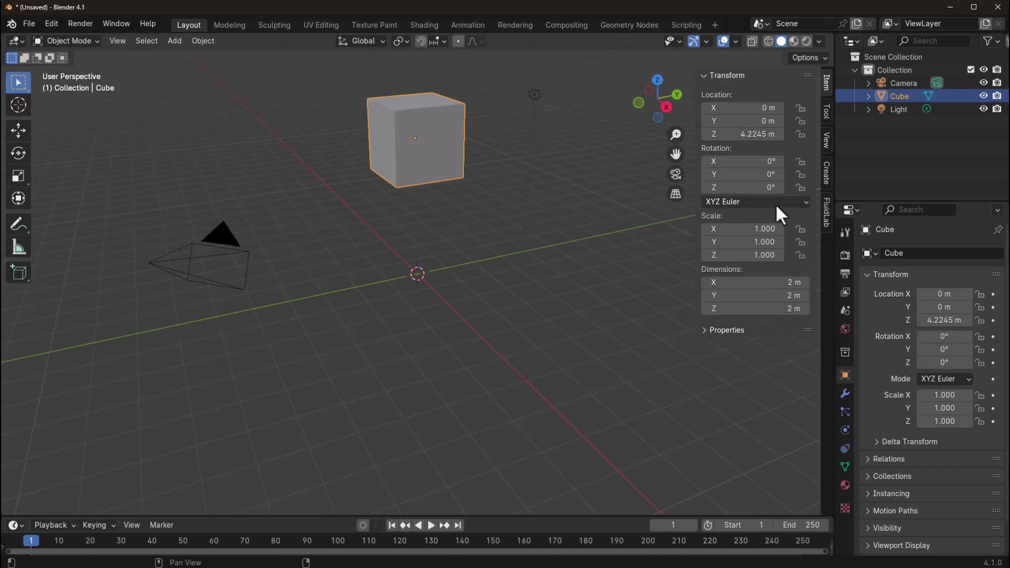
left_click(827, 213)
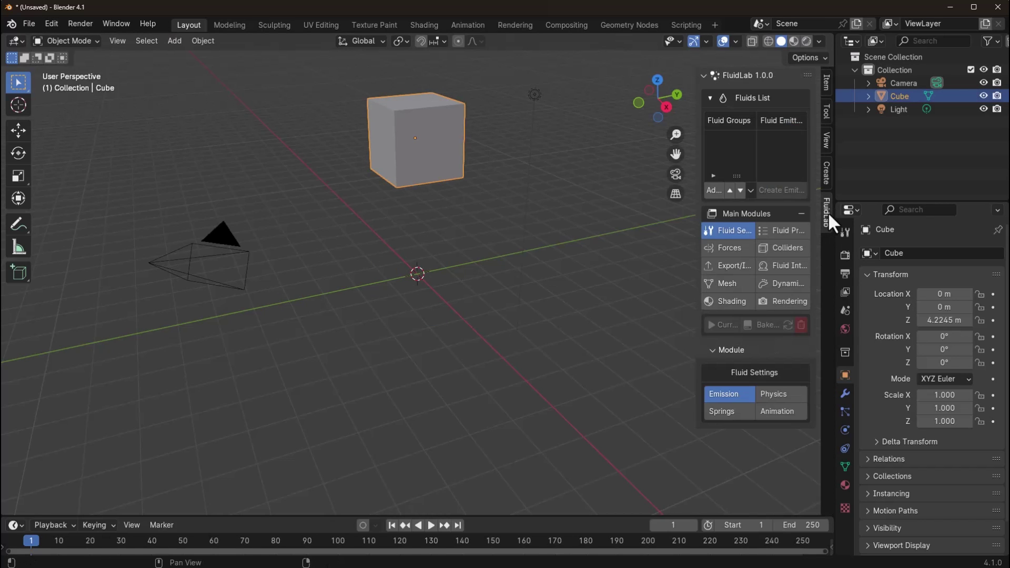
left_click_drag(694, 236, 472, 330)
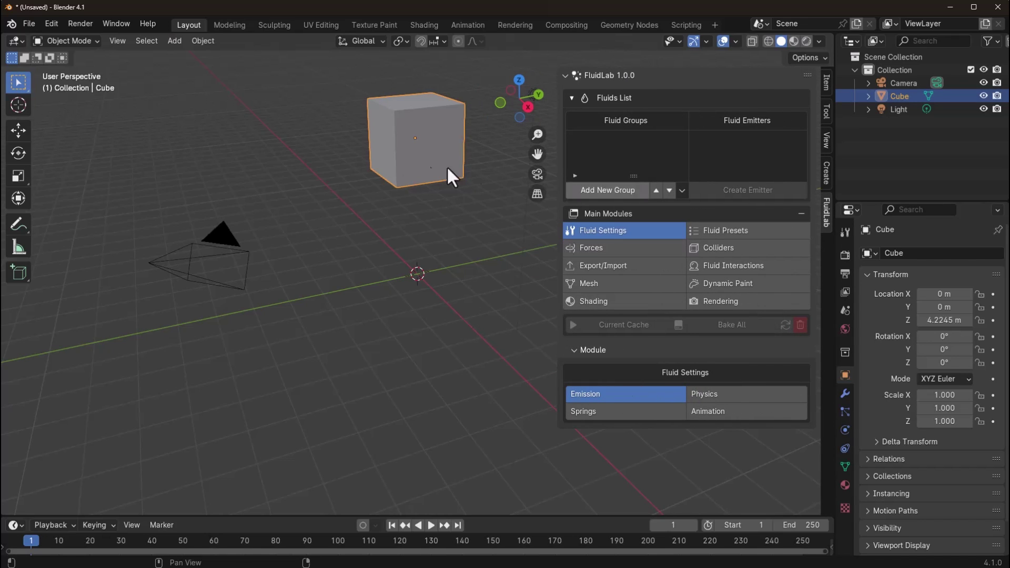
Create an InFlow fluid group named Cube with the cube as its emitter, and play the simulation.
left_click(597, 191)
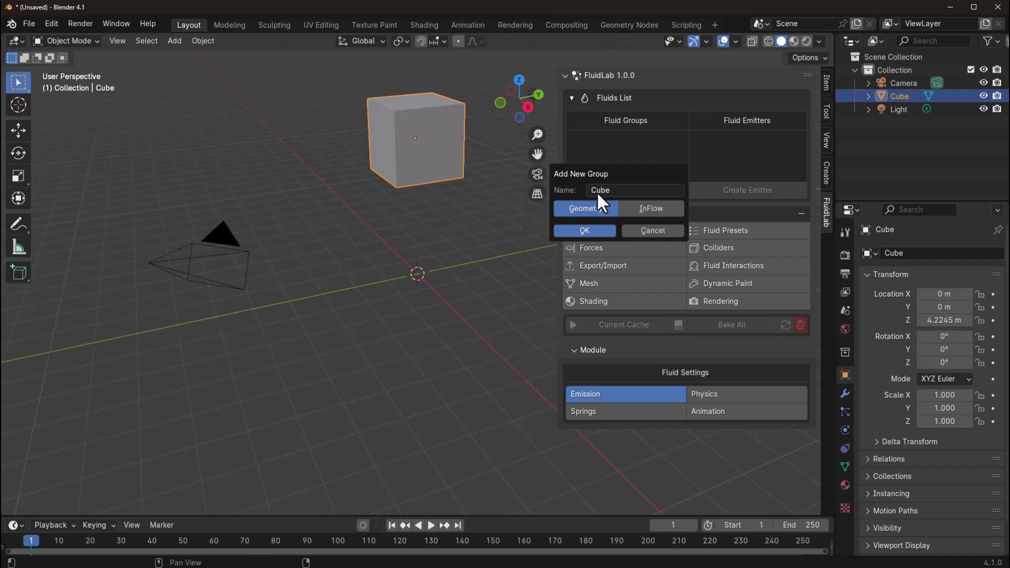
left_click(644, 213)
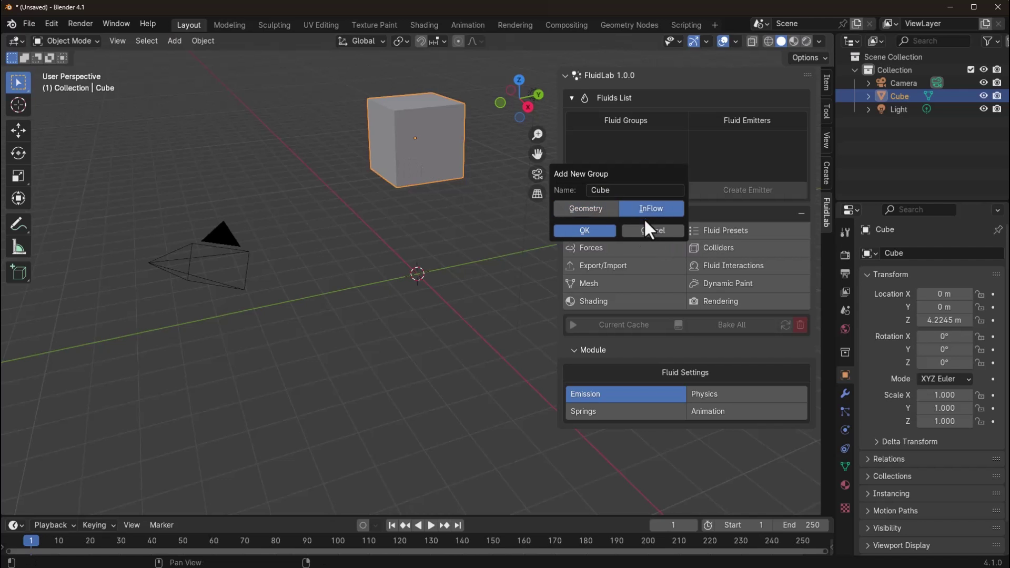
left_click(592, 231)
left_click(710, 191)
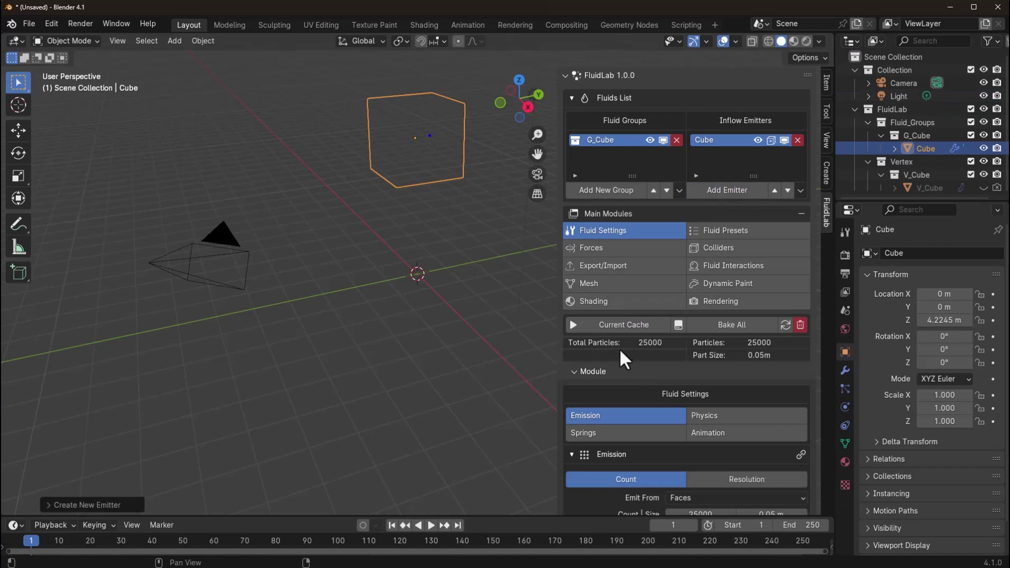
left_click(430, 526)
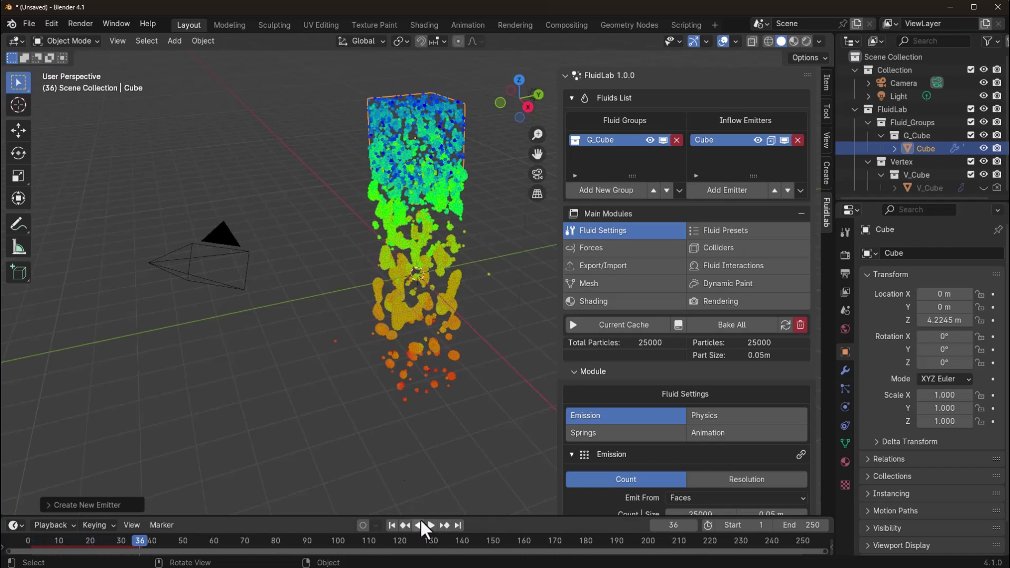
Add a plane at the origin below the emitter and scale it up to about 5.36.
key("shift+a")
mouse_move(372, 316)
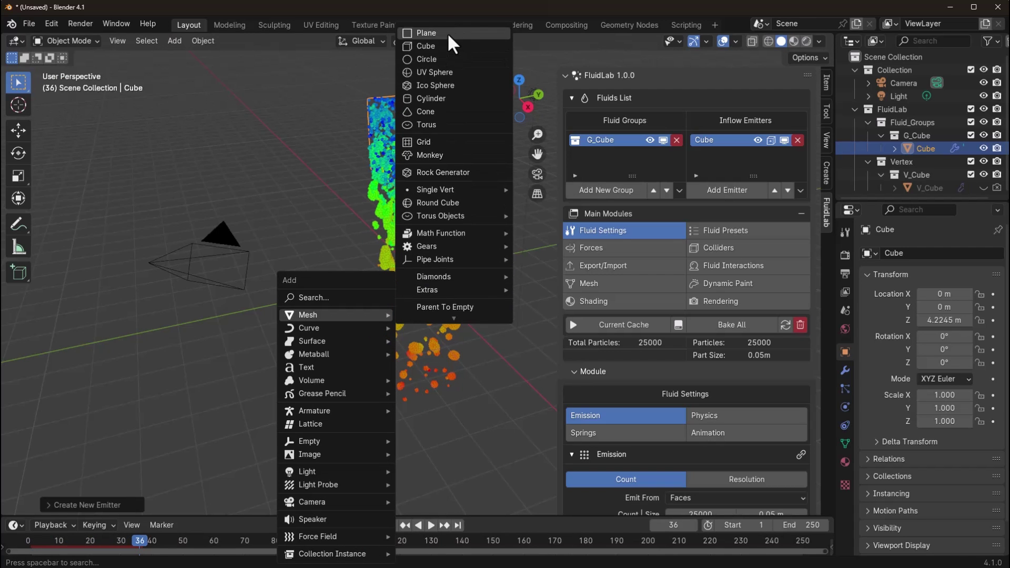
left_click(448, 32)
key("s")
left_click(561, 353)
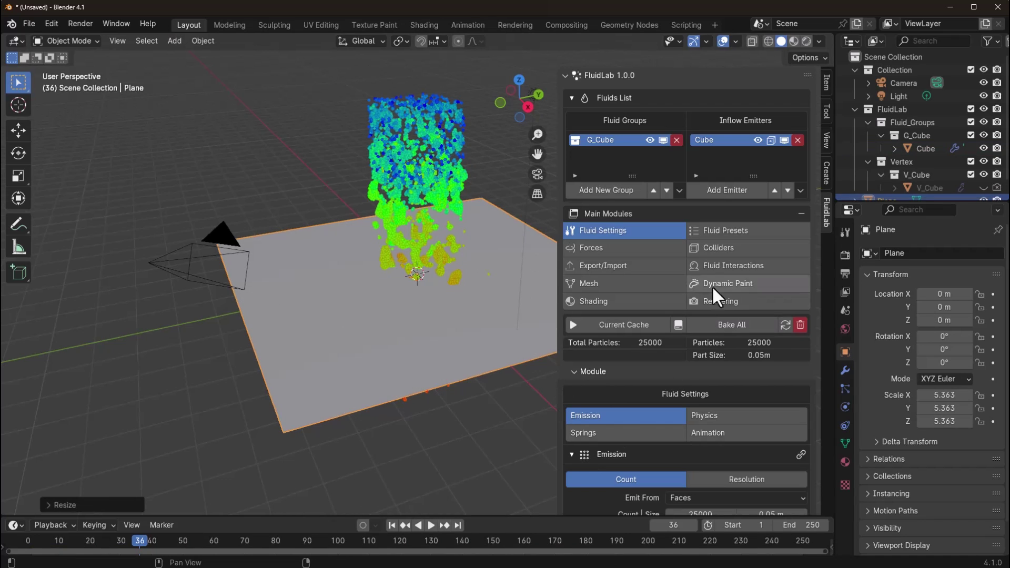
Make the plane a FluidLab collider, play the simulation from frame 1 to check the impact, and return to the first frame.
left_click(725, 247)
left_click(609, 468)
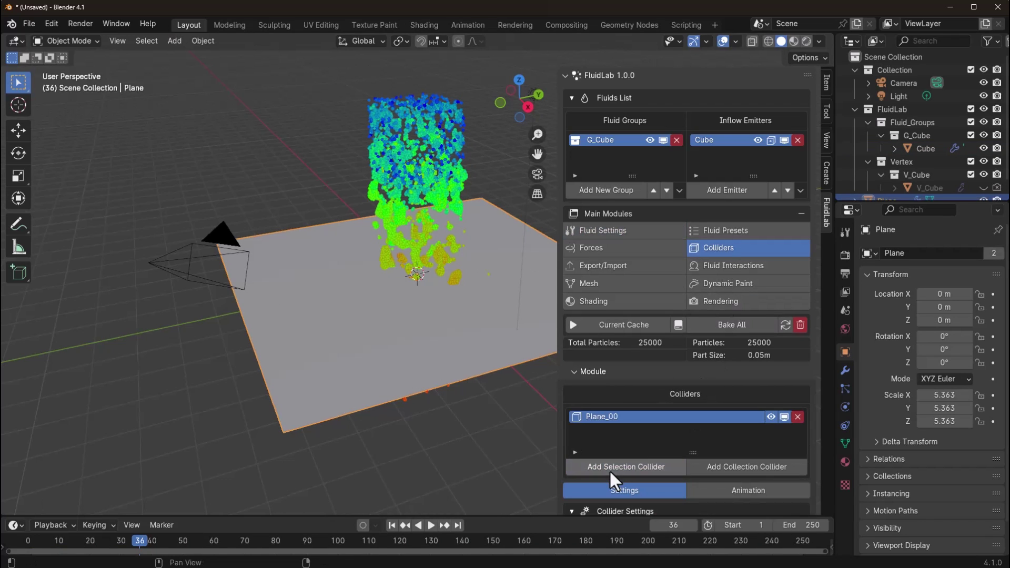
left_click(392, 526)
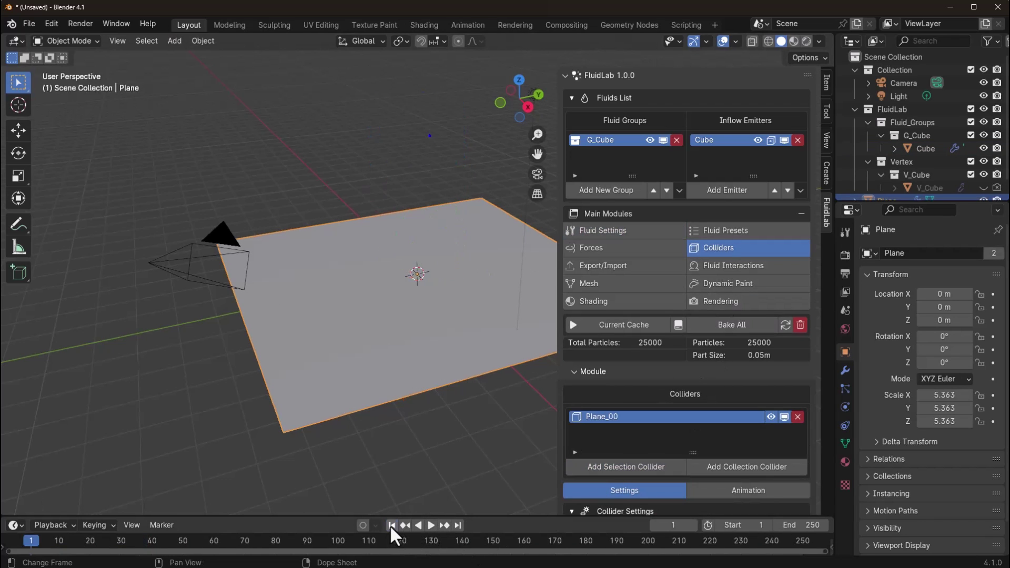
left_click(429, 523)
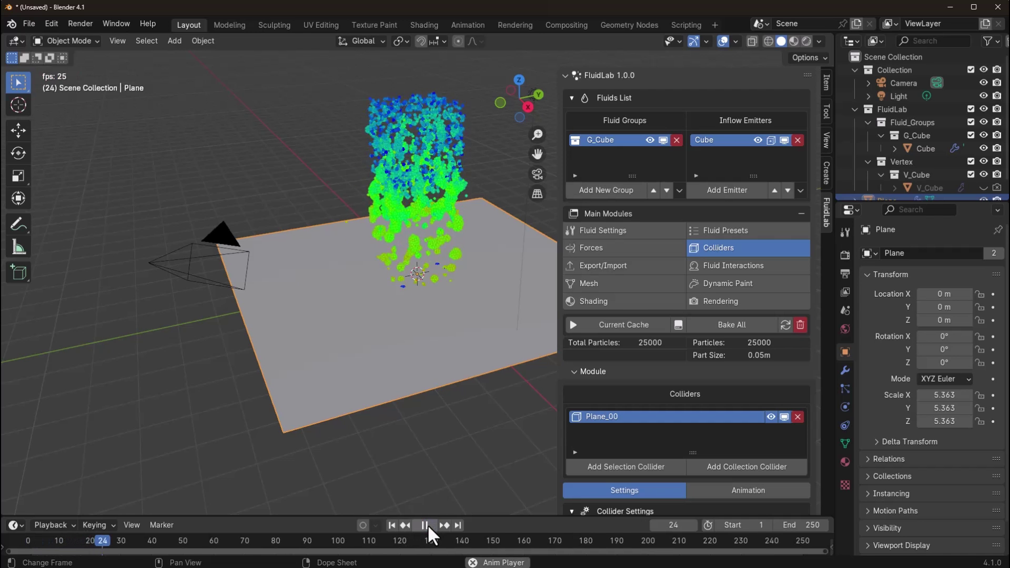
scroll(371, 296, "up", 5)
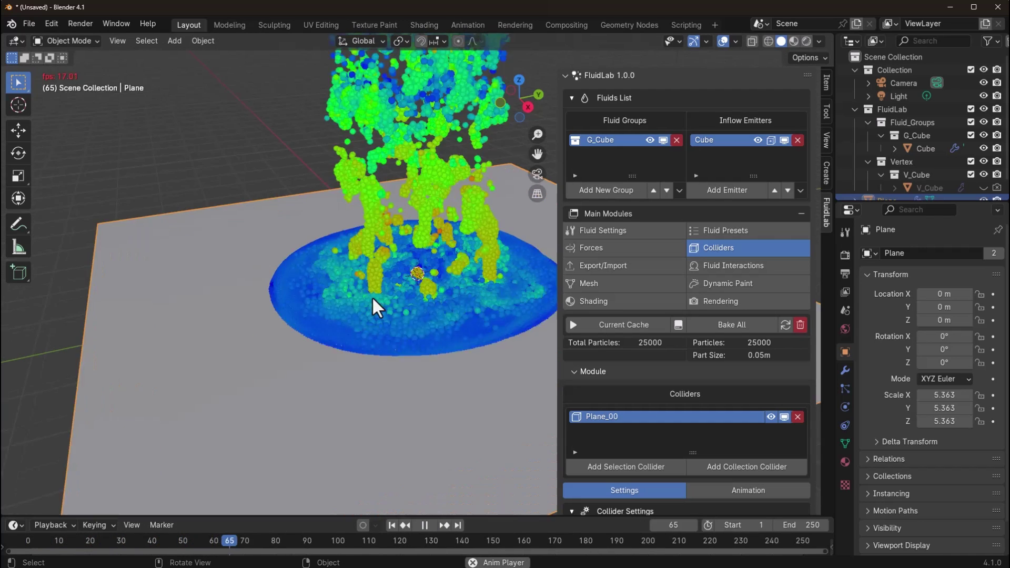
middle_click_drag(372, 296, 428, 333)
scroll(428, 333, "down", 5)
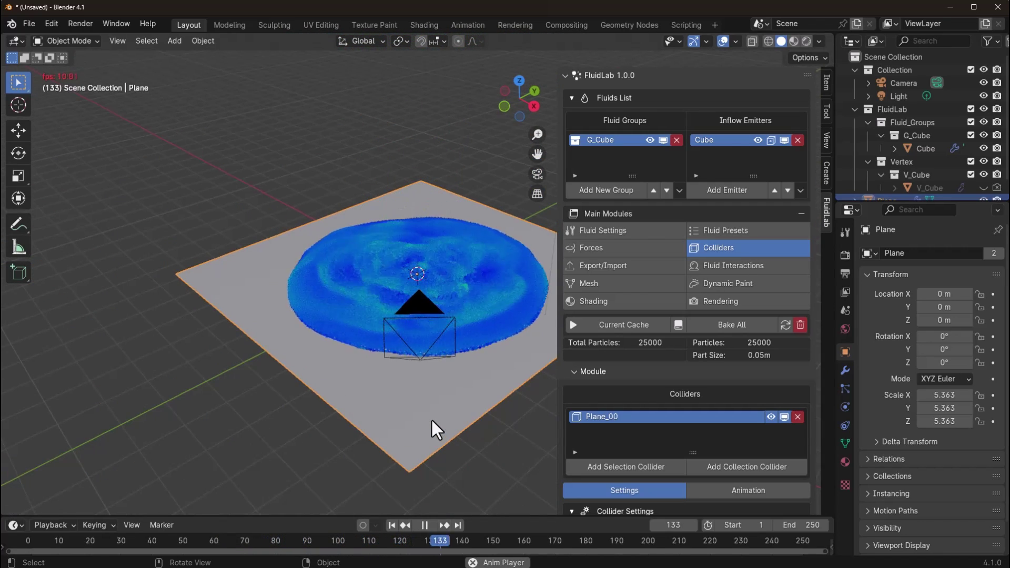
left_click(424, 525)
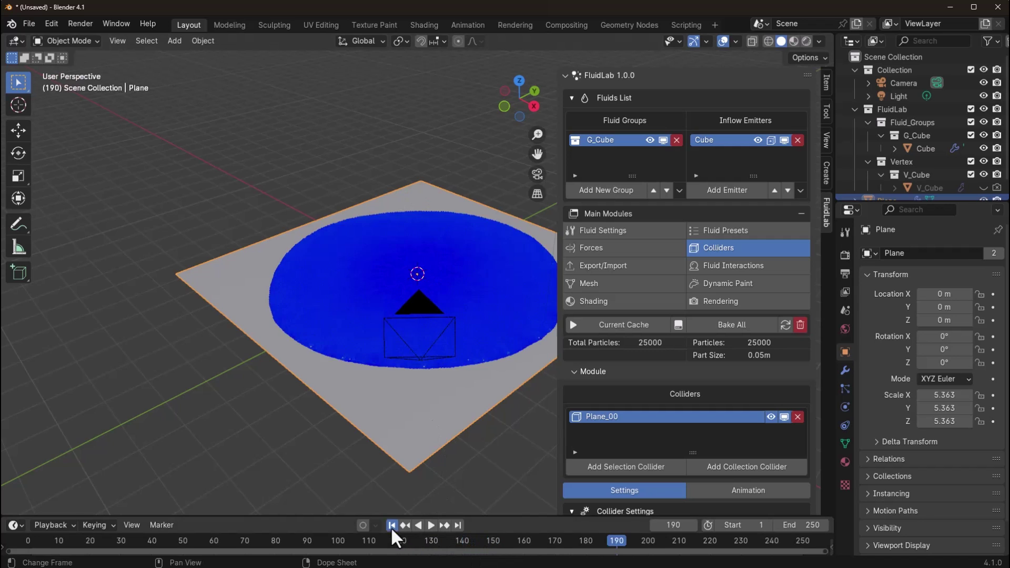
left_click(392, 525)
Add a centred loop cut across the plane and lower it along Z to fold the plane into a V-shaped valley.
key("Tab")
middle_click_drag(379, 406, 417, 395)
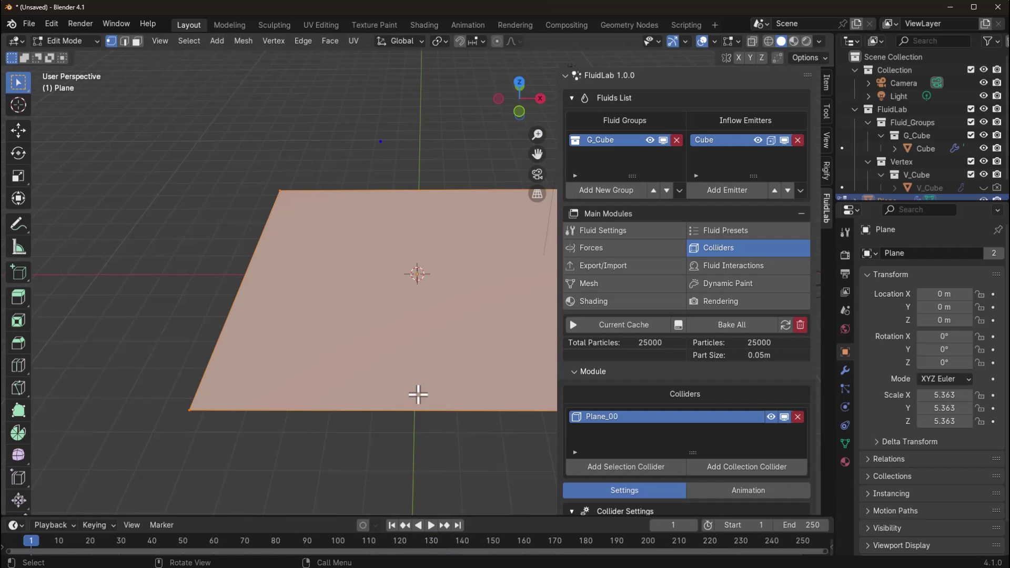
key("ctrl+r")
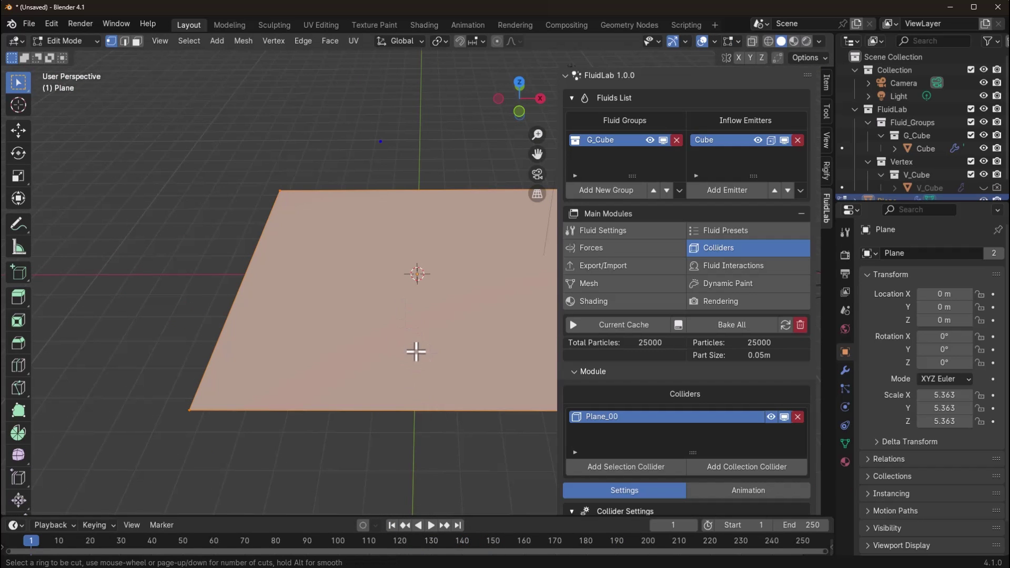
left_click(417, 373)
right_click(406, 407)
middle_click_drag(406, 409, 358, 430)
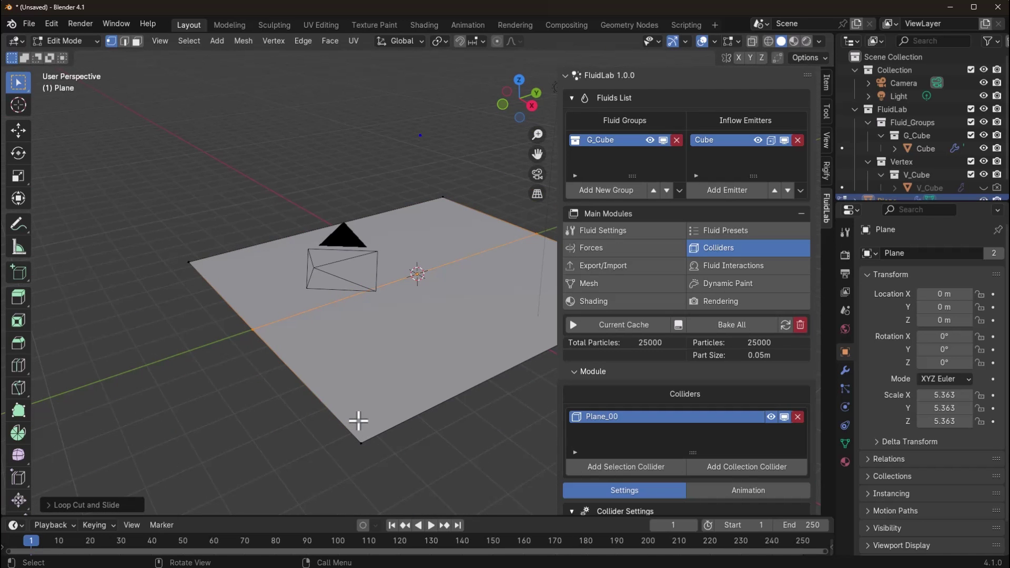
key("g")
key("z")
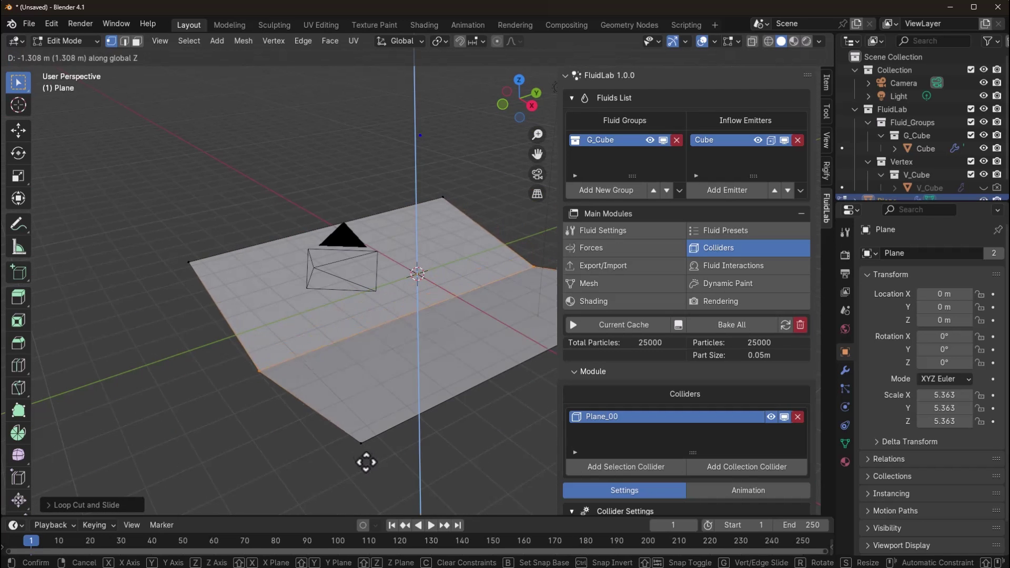
left_click(368, 470)
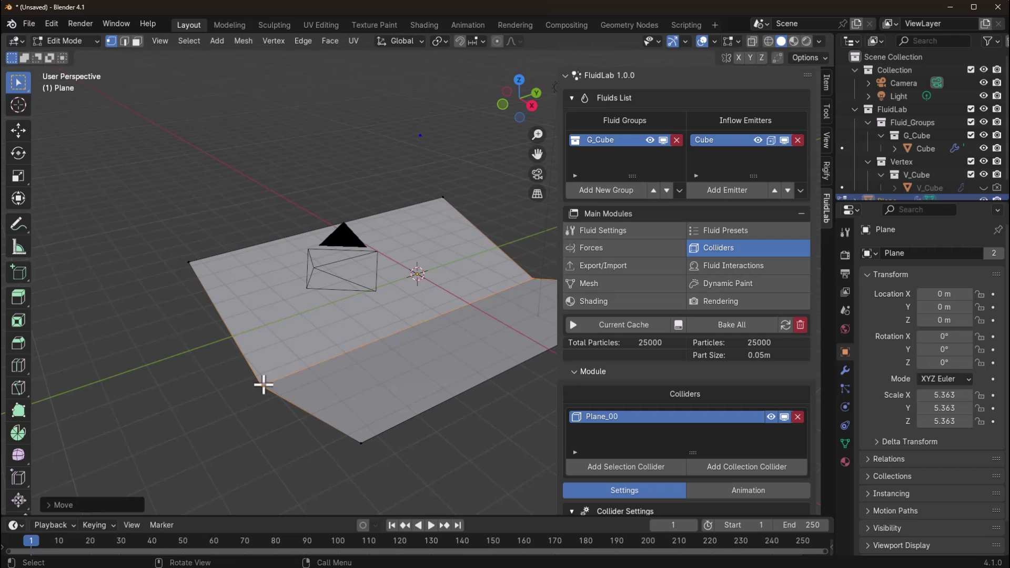
Raise one end vertex of the valley fold along Z and play the simulation to check the flow down the slope.
key("2")
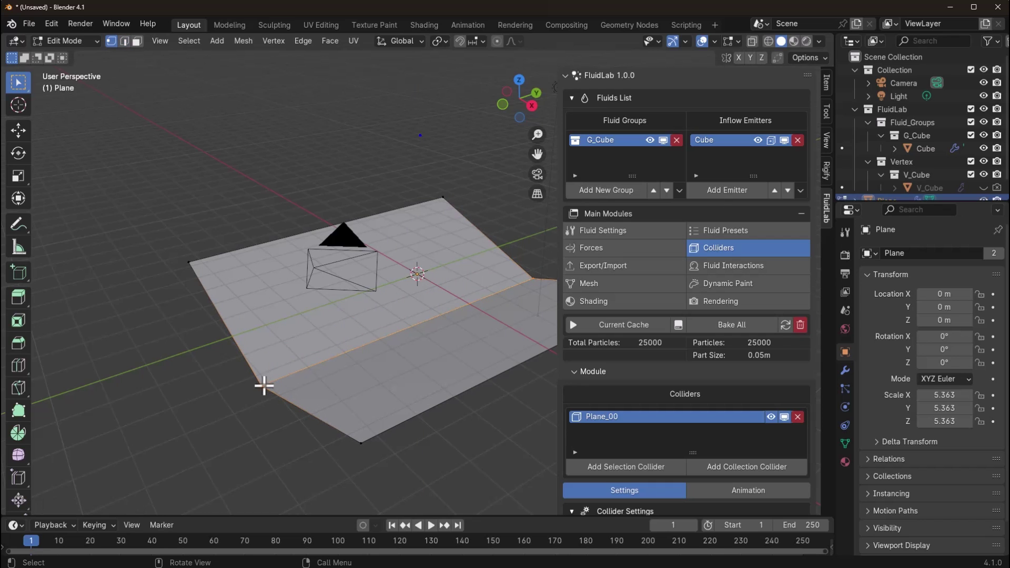
key("1")
key("g")
key("z")
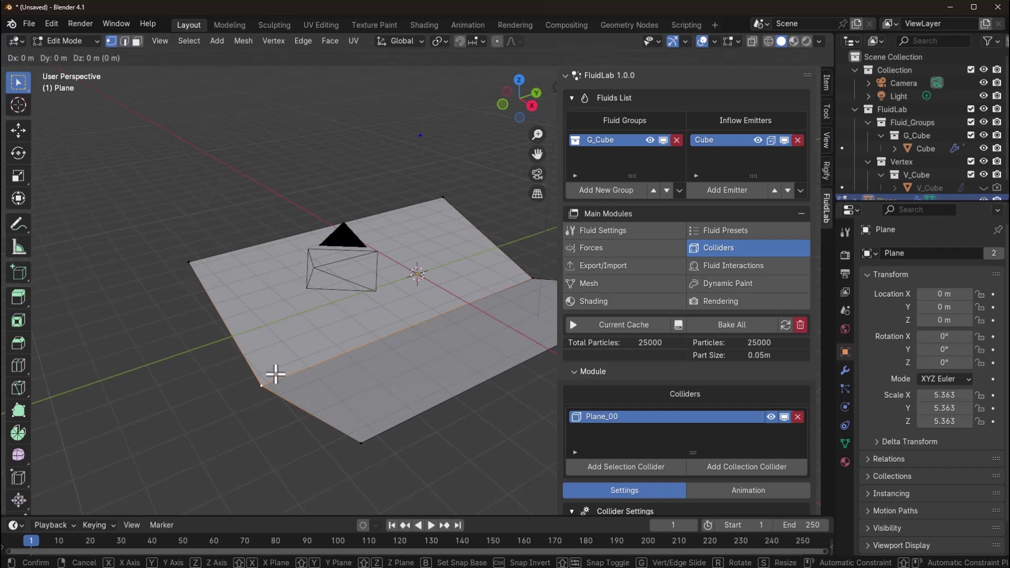
left_click(261, 303)
middle_click_drag(326, 353, 252, 334)
key("Tab")
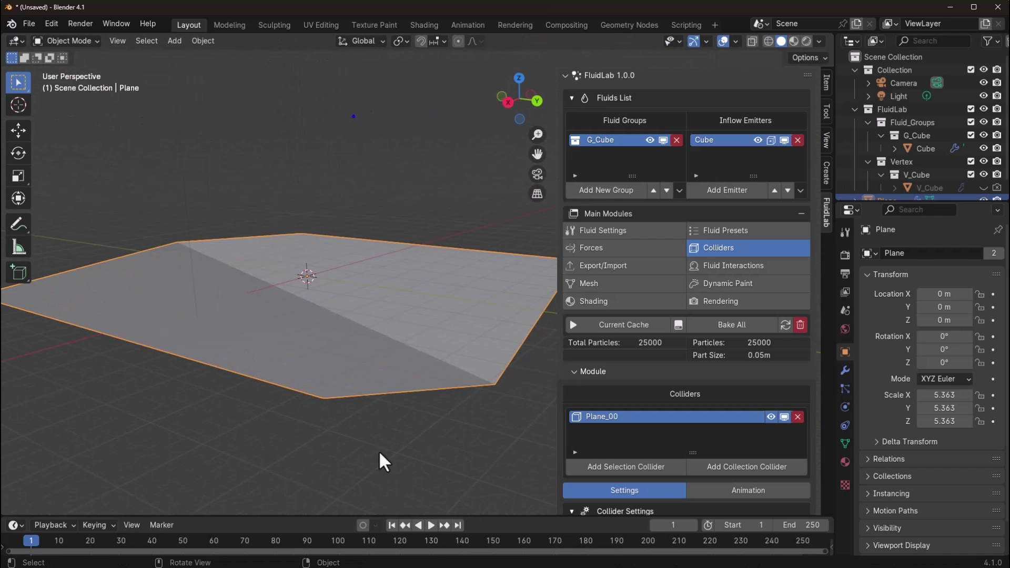
left_click(430, 525)
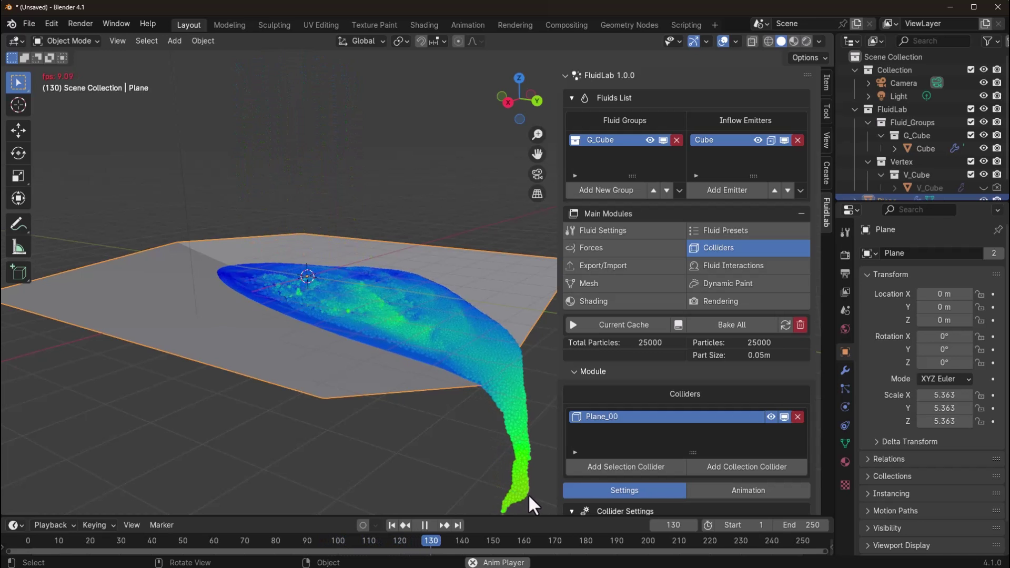
left_click(424, 525)
Return the plane to Object Mode and select the cube above it.
middle_click_drag(424, 506, 431, 360)
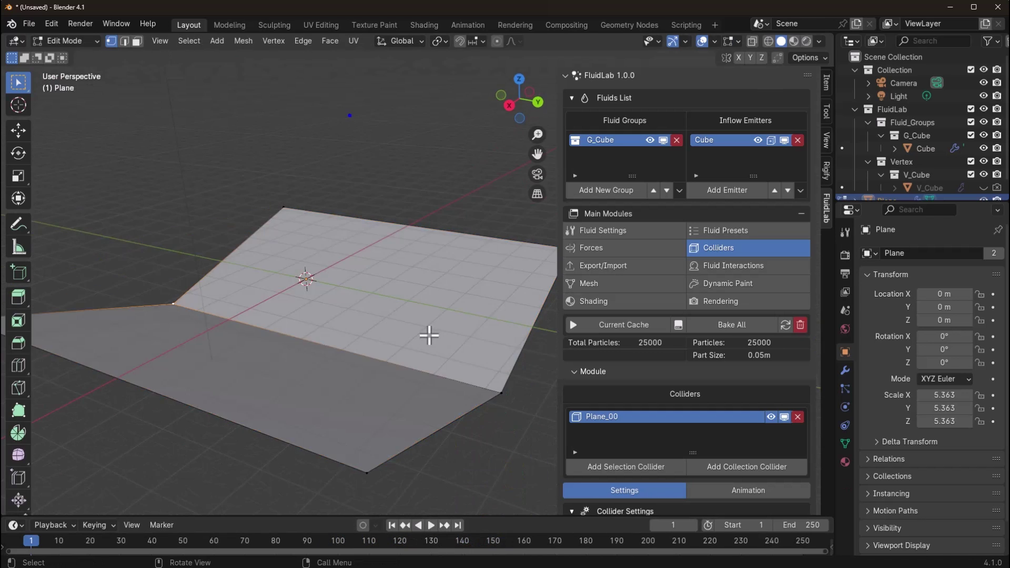
middle_click_drag(429, 335, 391, 252)
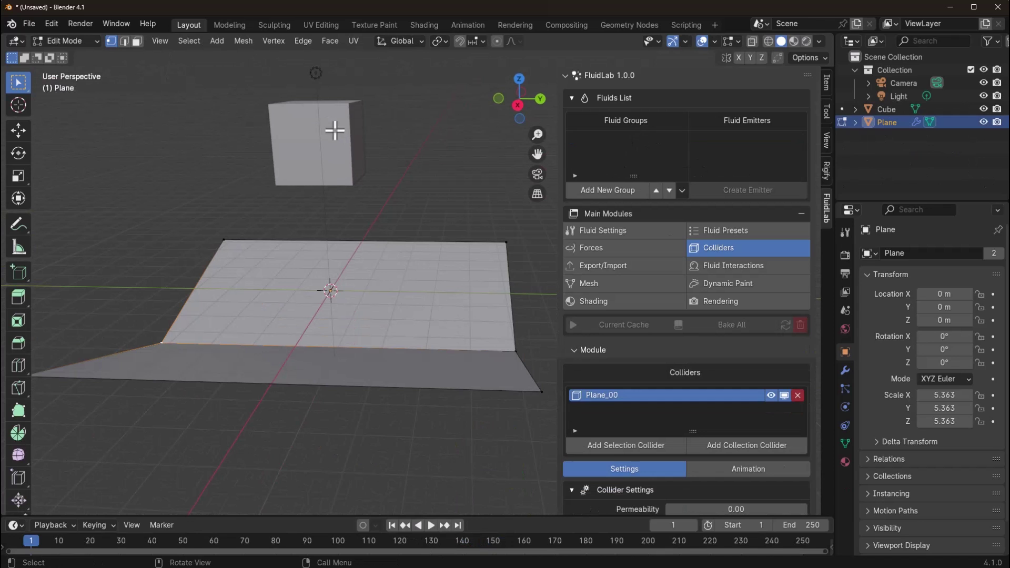
left_click(66, 41)
left_click(59, 53)
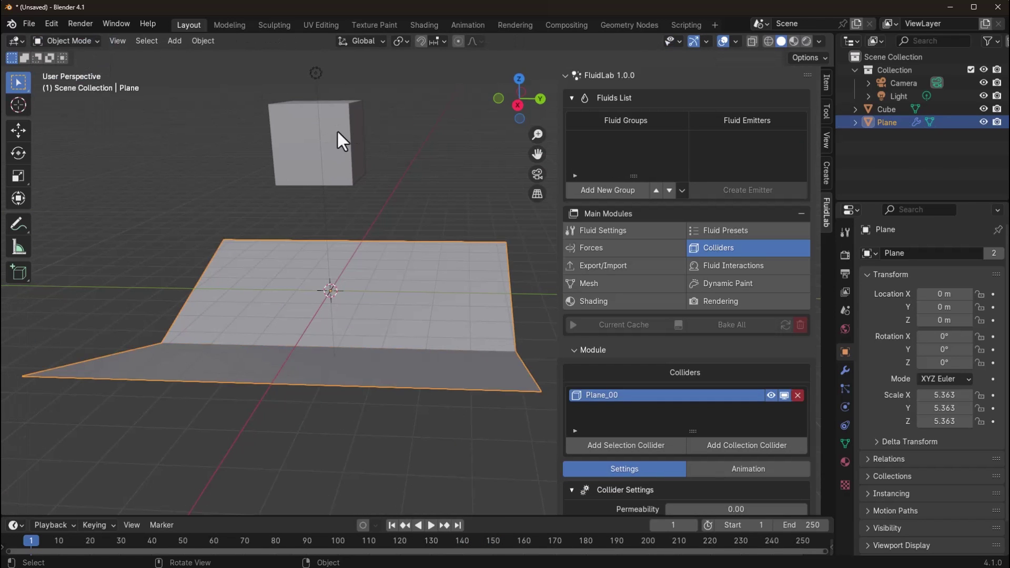
left_click(337, 134)
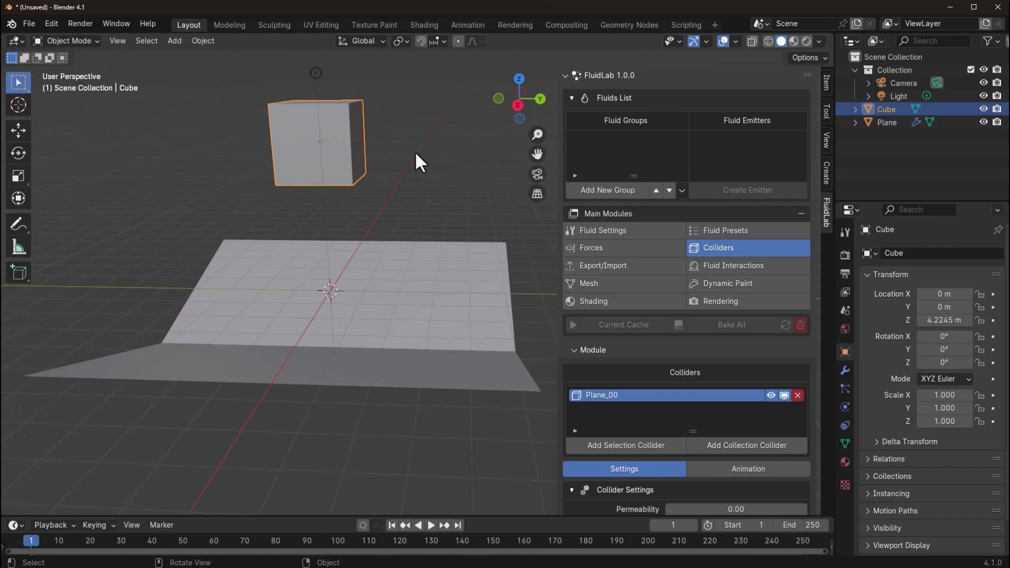
Create a Geometry fluid group named Cube and add the selected cube as its emitter.
left_click(615, 198)
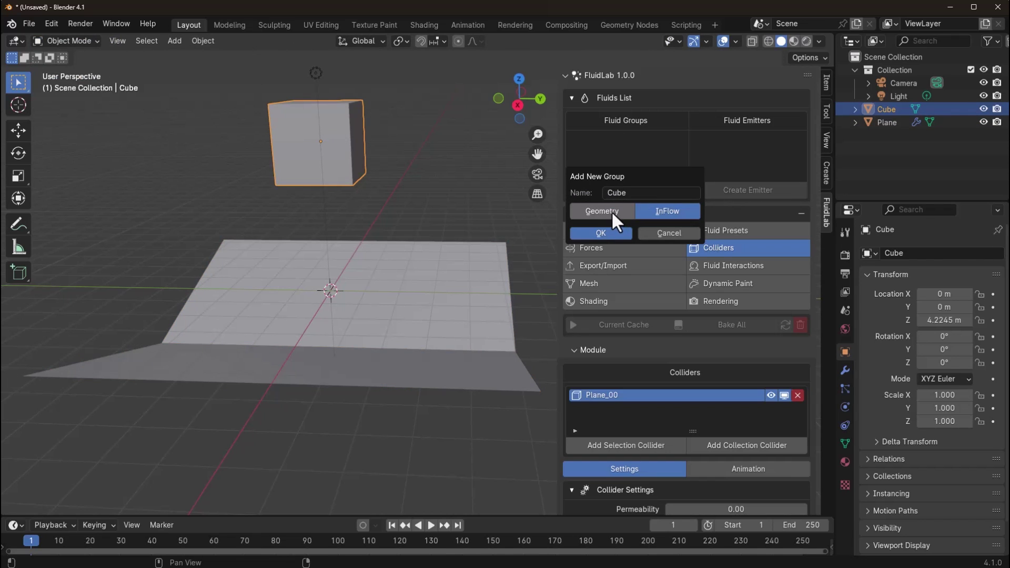
left_click(612, 211)
left_click(653, 213)
left_click(595, 210)
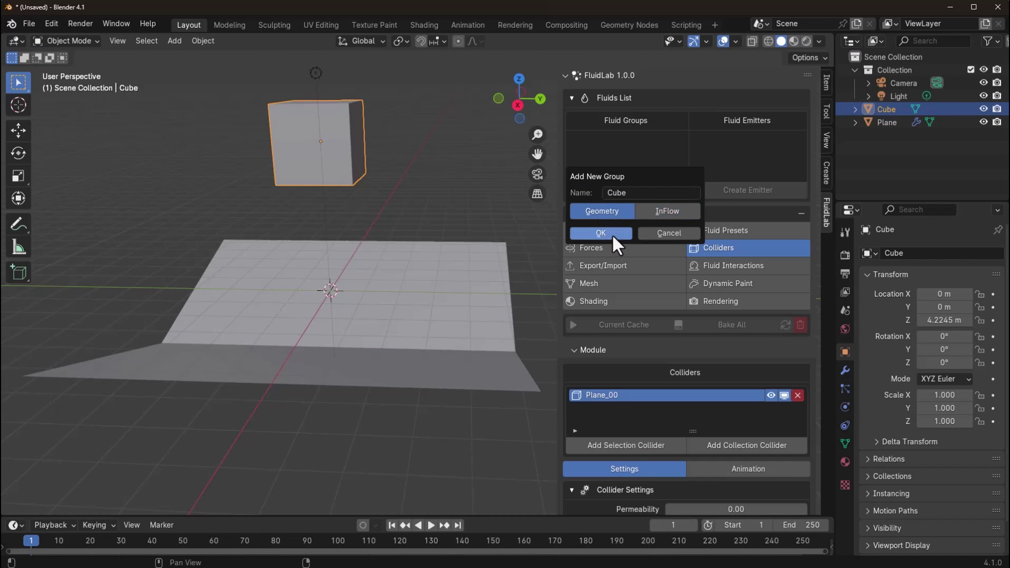
left_click(611, 234)
left_click(719, 191)
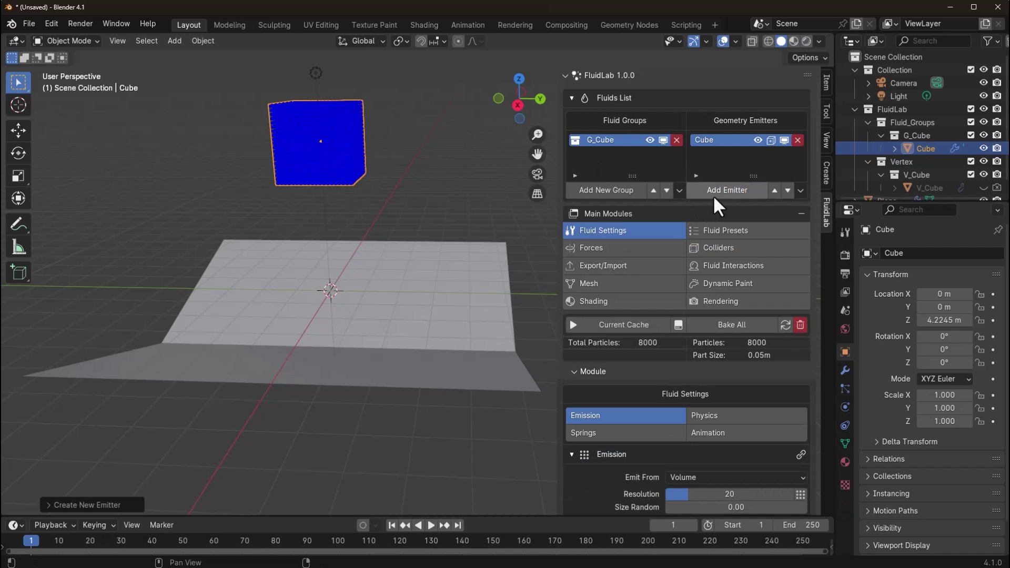
Play the Geometry emitter simulation to check its behaviour, and remove the G_Cube group.
left_click(431, 525)
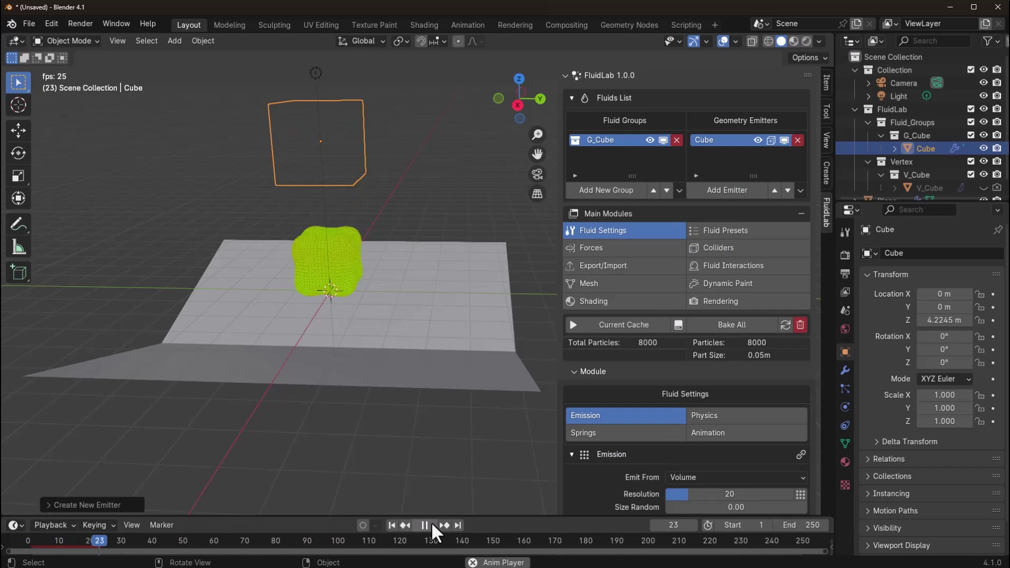
left_click(432, 524)
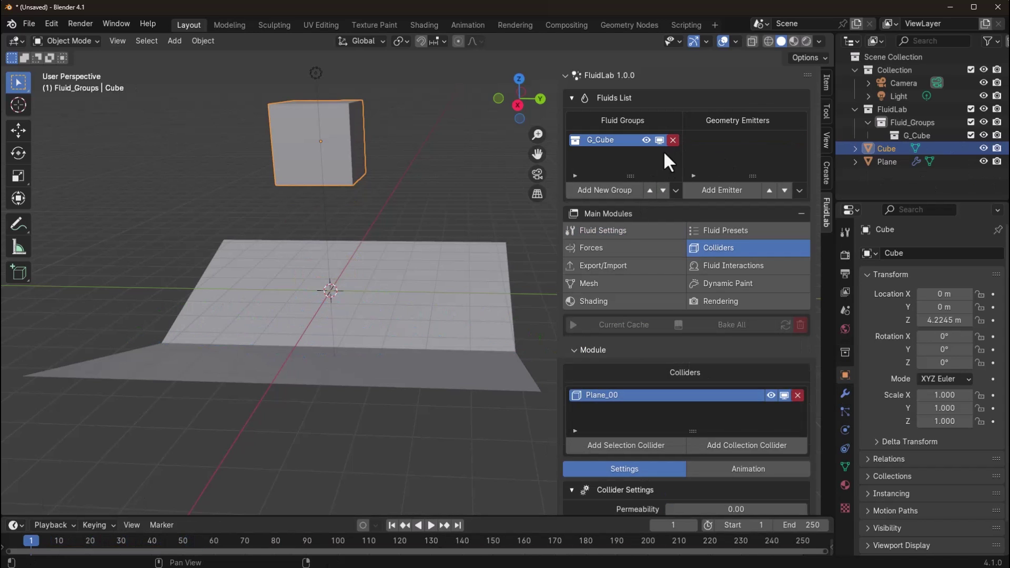
left_click(673, 140)
Create an InFlow fluid group named Cube and add the selected cube as its emitter.
left_click(621, 189)
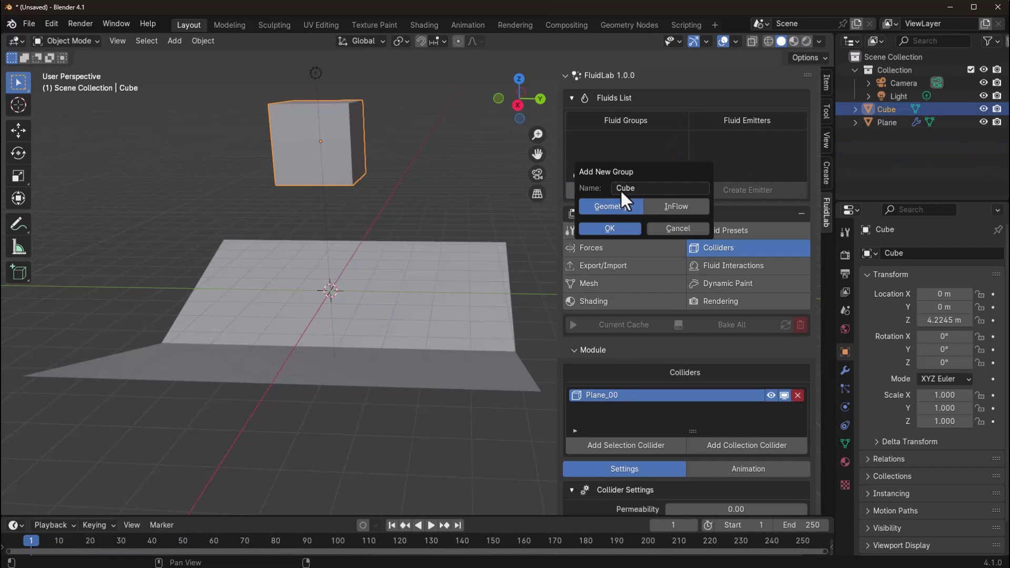
left_click(671, 204)
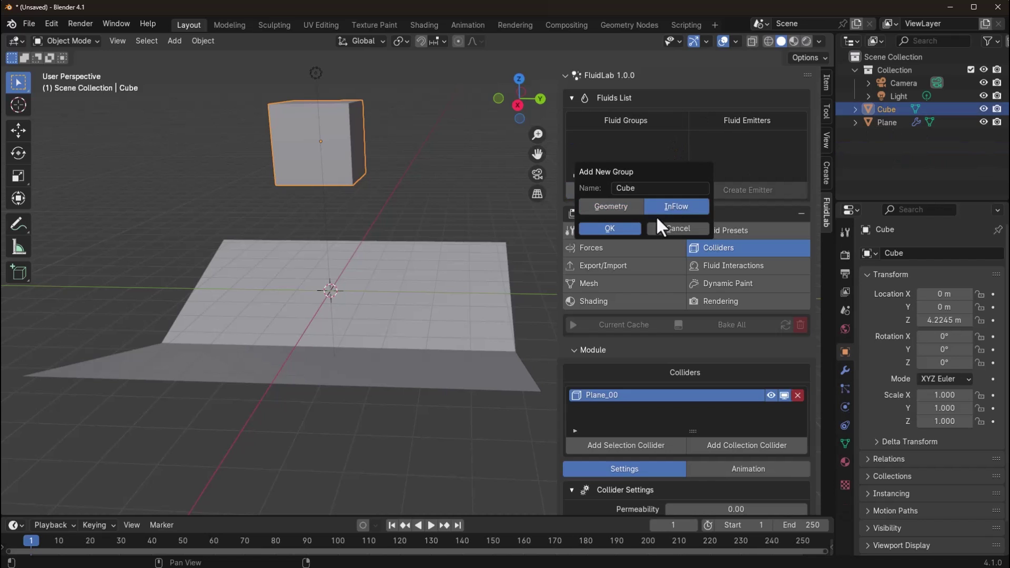
left_click(629, 228)
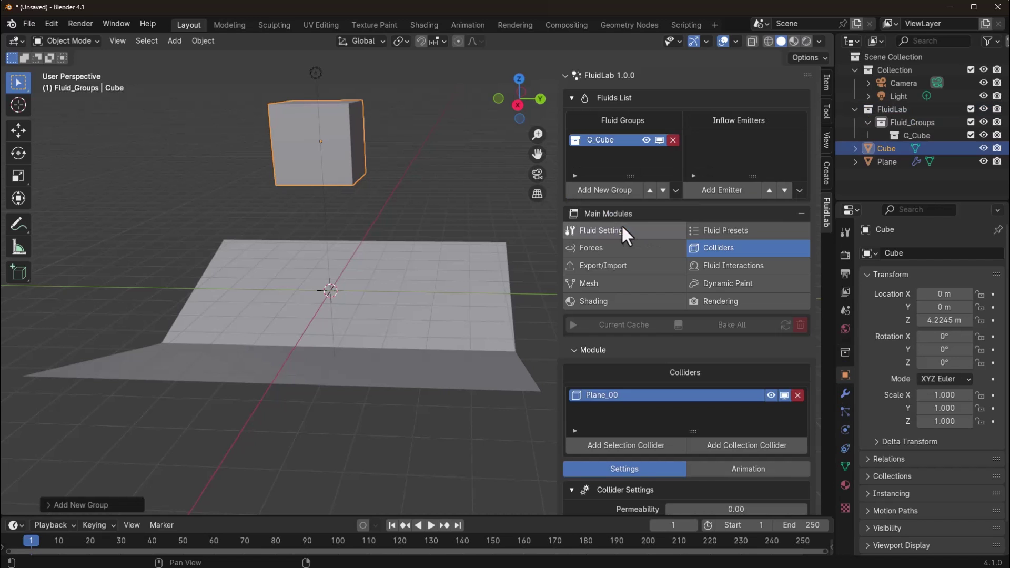
left_click(726, 189)
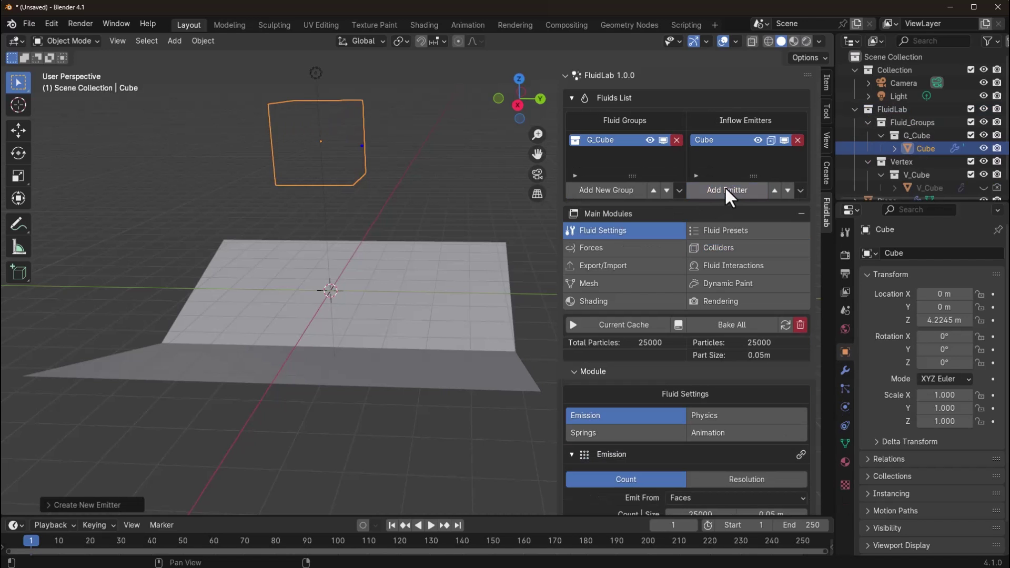
Play the InFlow simulation over the folded plane, look through the Emission settings, and return to the first frame.
left_click(429, 526)
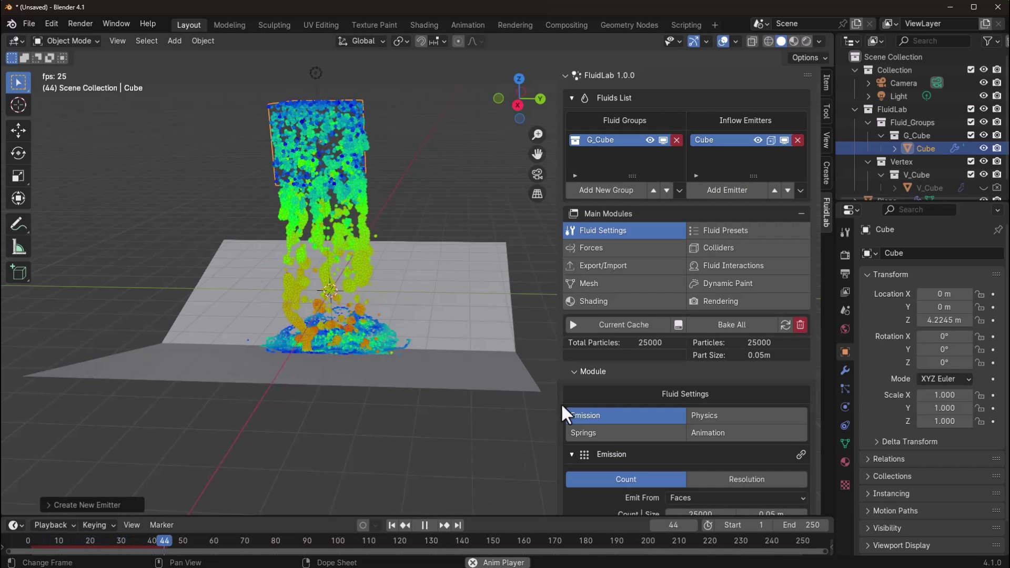
key("space")
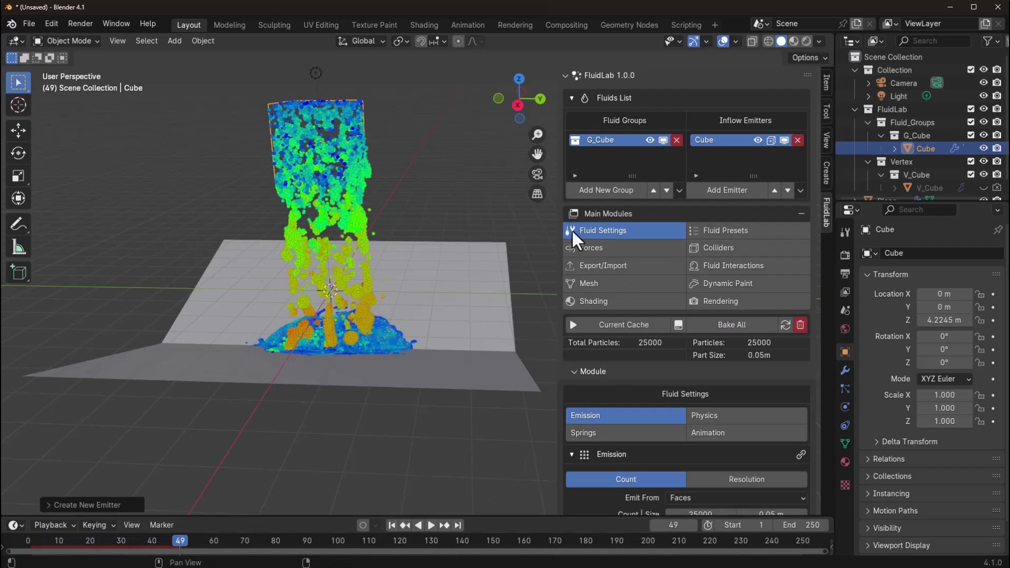
scroll(655, 413, "down", 3)
scroll(655, 409, "down", 4)
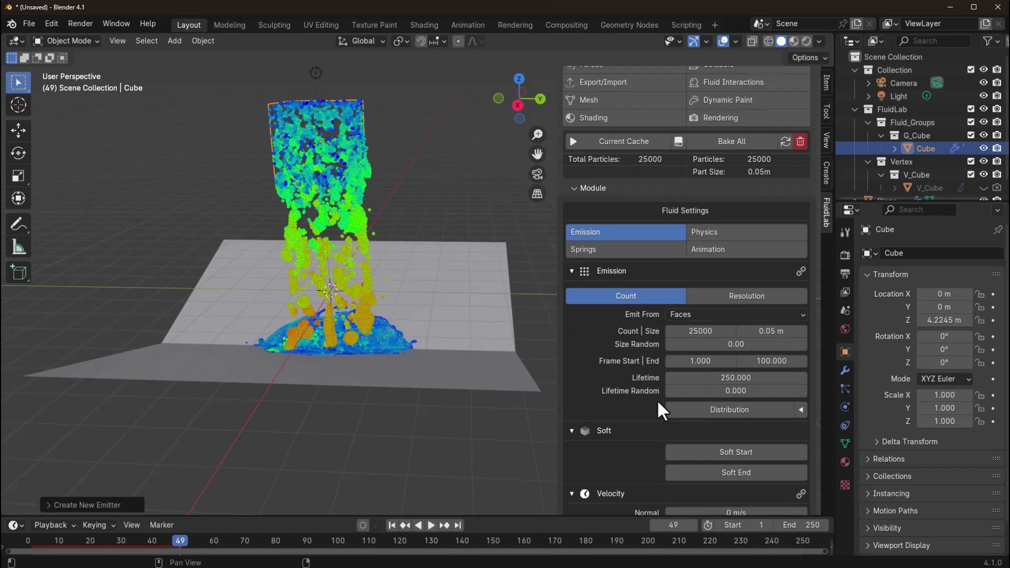
left_click(393, 526)
Try Volume and Vertices as the Emit From source with a brief playback, and undo the source changes.
left_click(705, 315)
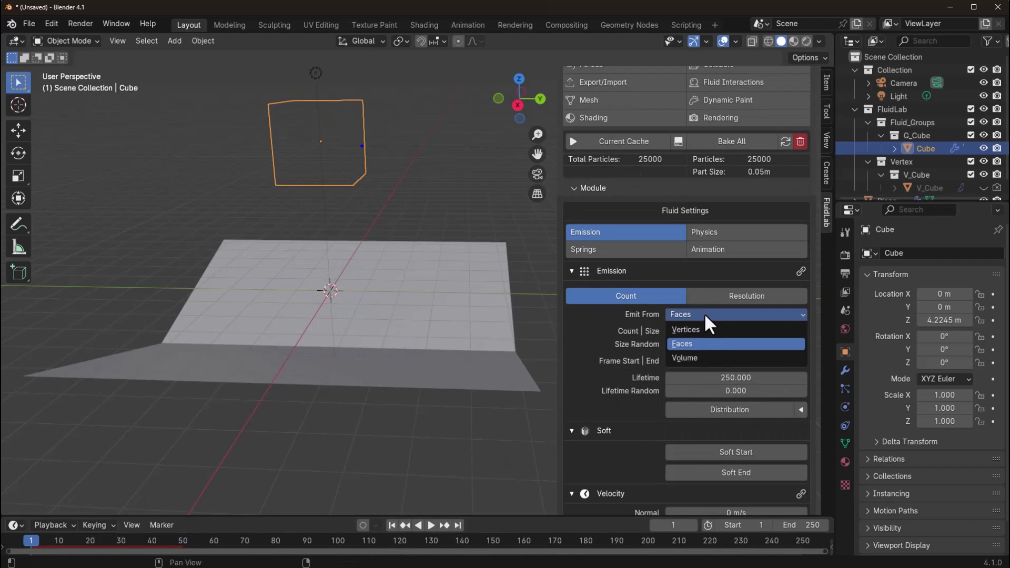
left_click(701, 352)
left_click(703, 315)
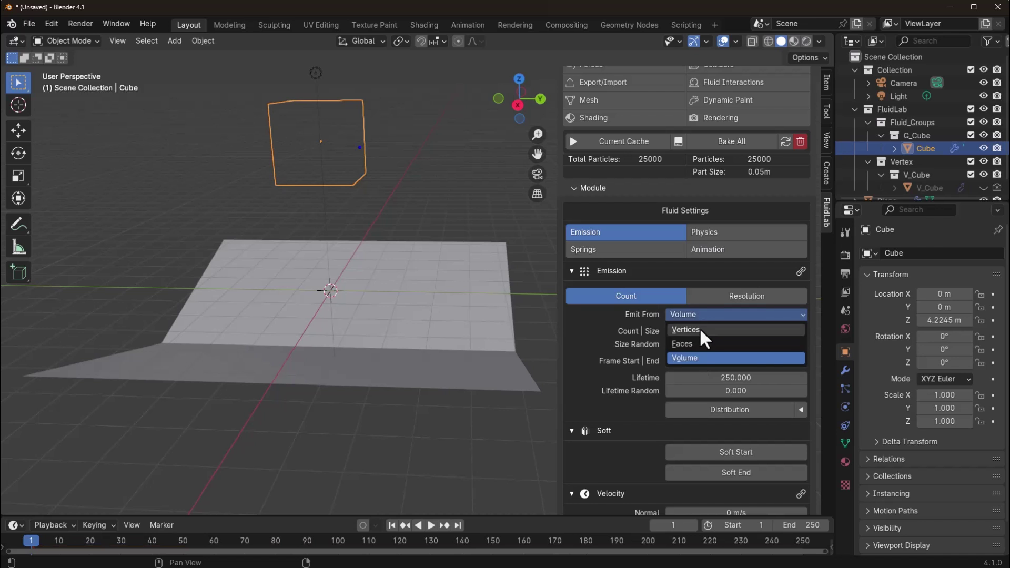
left_click(700, 327)
left_click(431, 526)
key("ctrl+z")
key("ctrl+z")
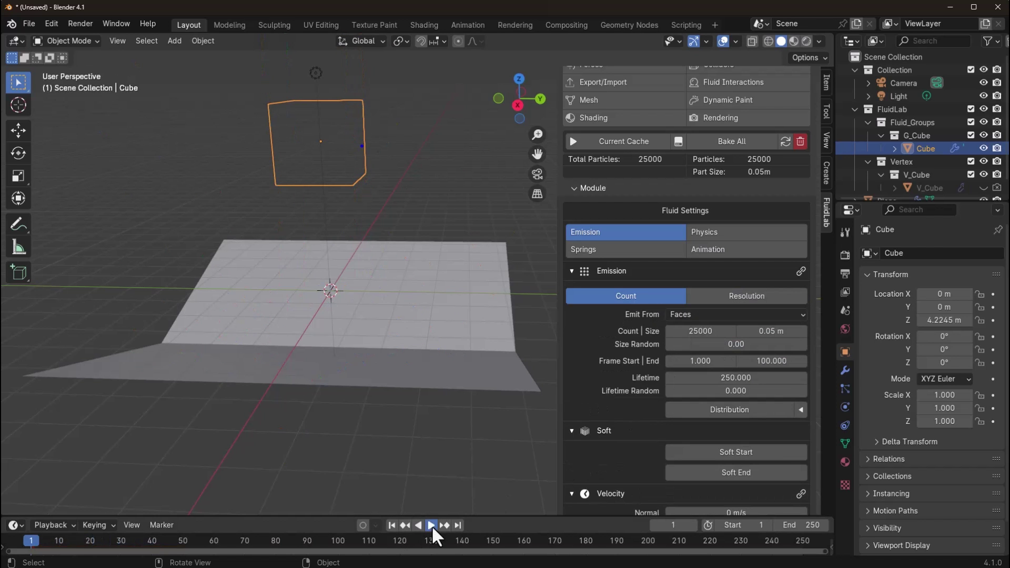
left_click(424, 526)
Set Emit From to Volume, preview the emission from the first frame, and undo the source change.
left_click(705, 315)
left_click(678, 352)
left_click(430, 525)
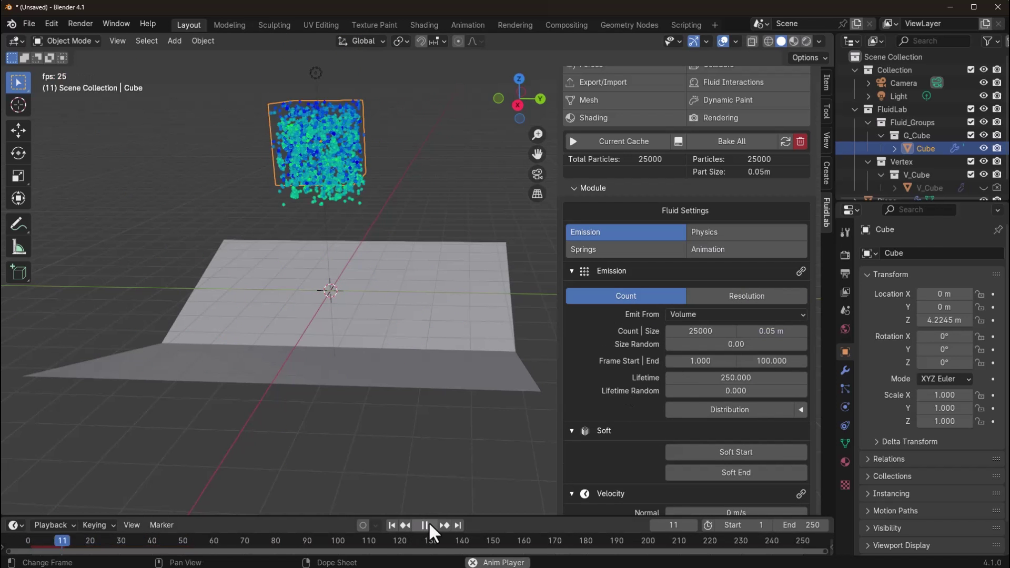
key("space")
left_click(391, 525)
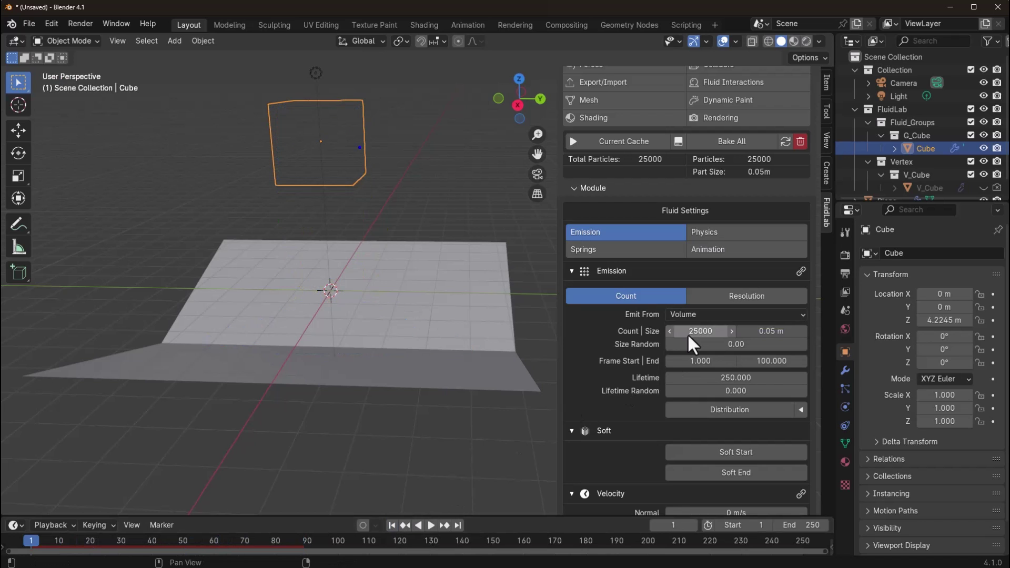
key("ctrl+z")
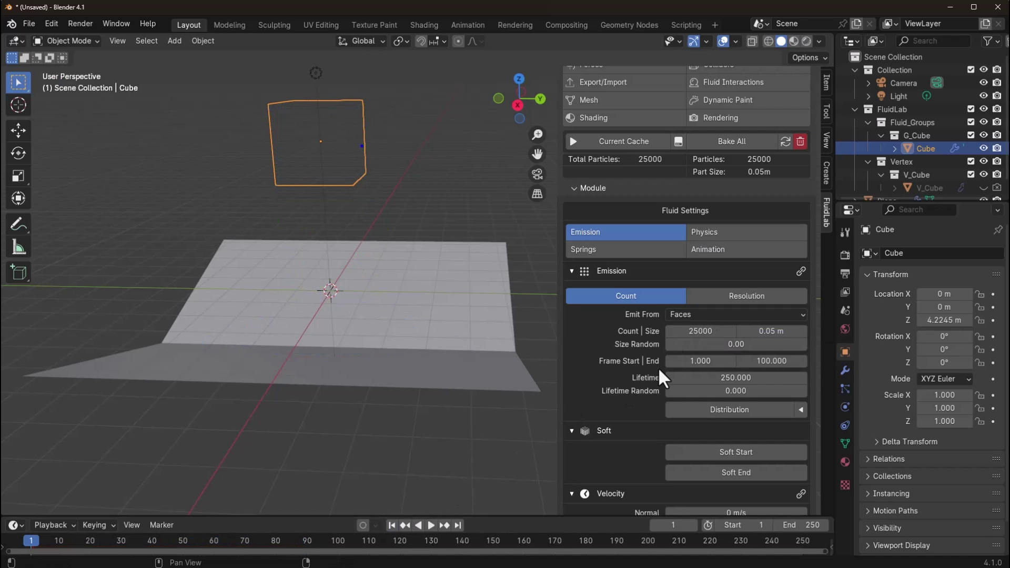
Set the emitter's particle count to 50000 and play the simulation to check the denser inflow.
left_click(678, 332)
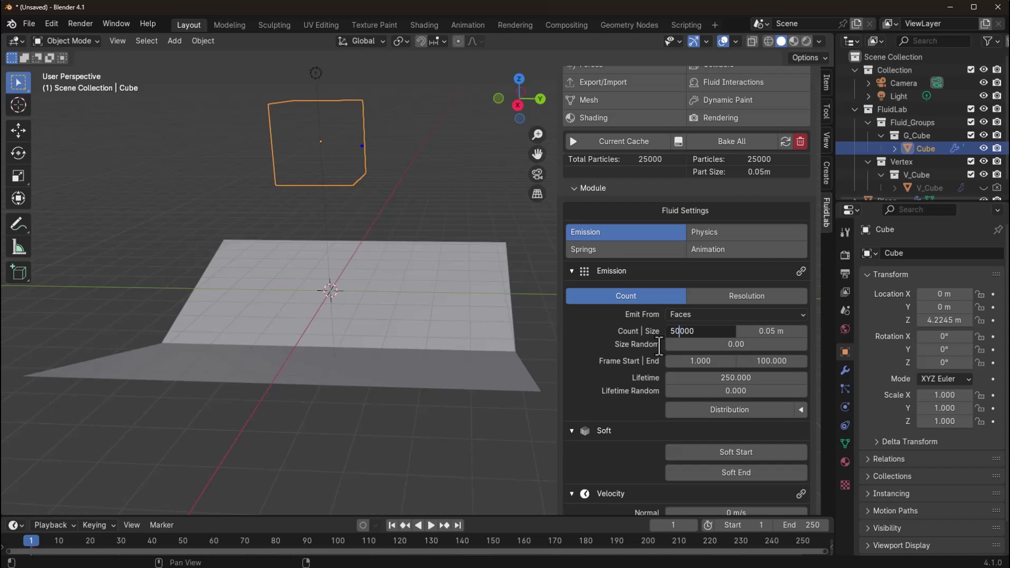
type("50")
key("Return")
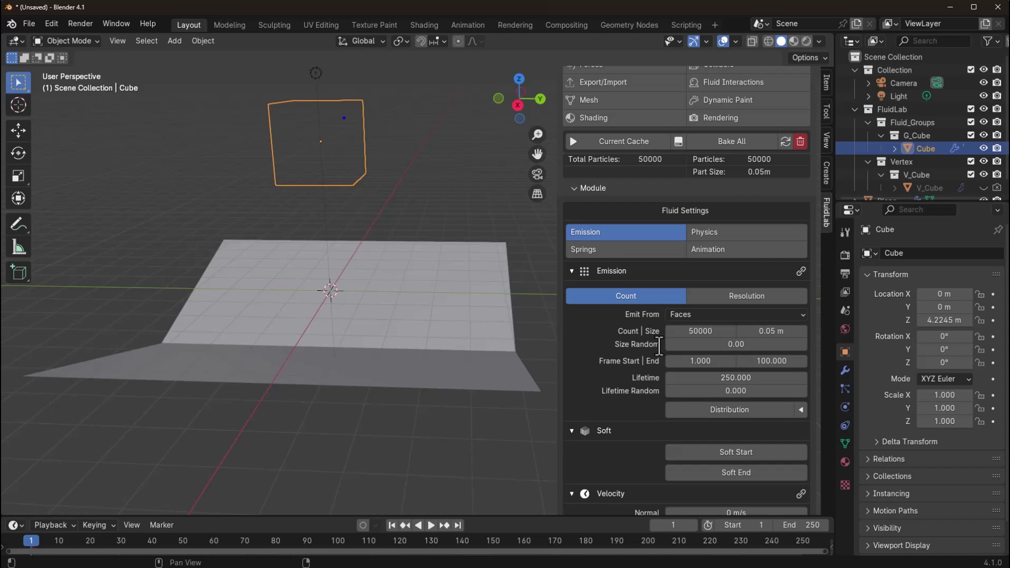
left_click(431, 527)
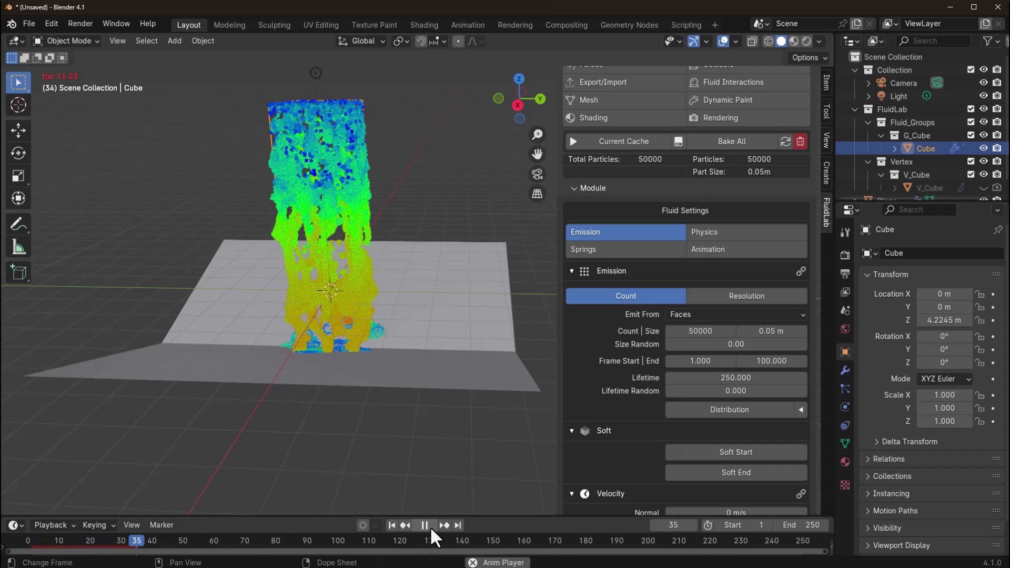
left_click(431, 526)
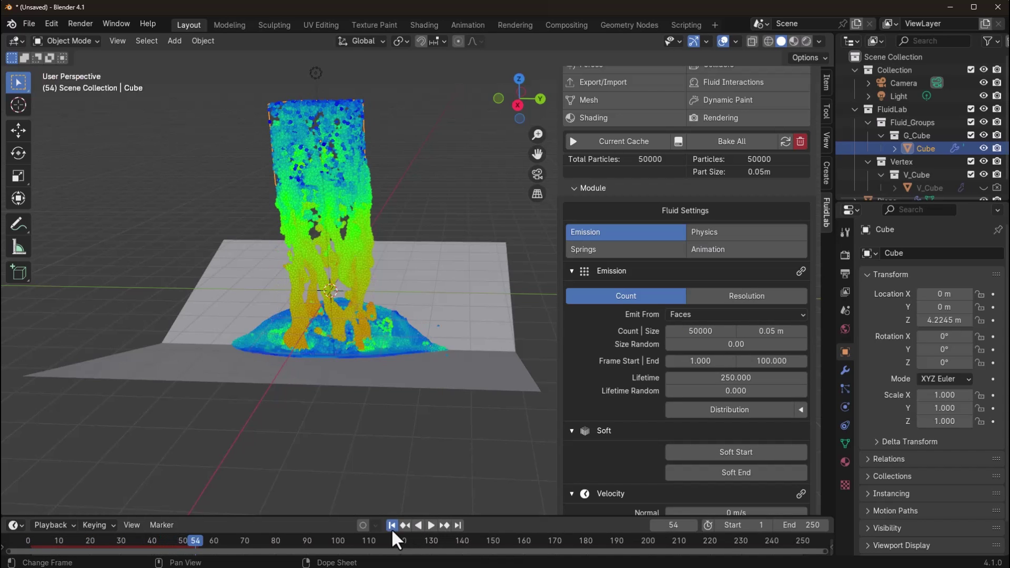
Try a particle size of 0.025 m with a brief playback from the first frame, and set the size to 0.05 m again.
left_click(392, 526)
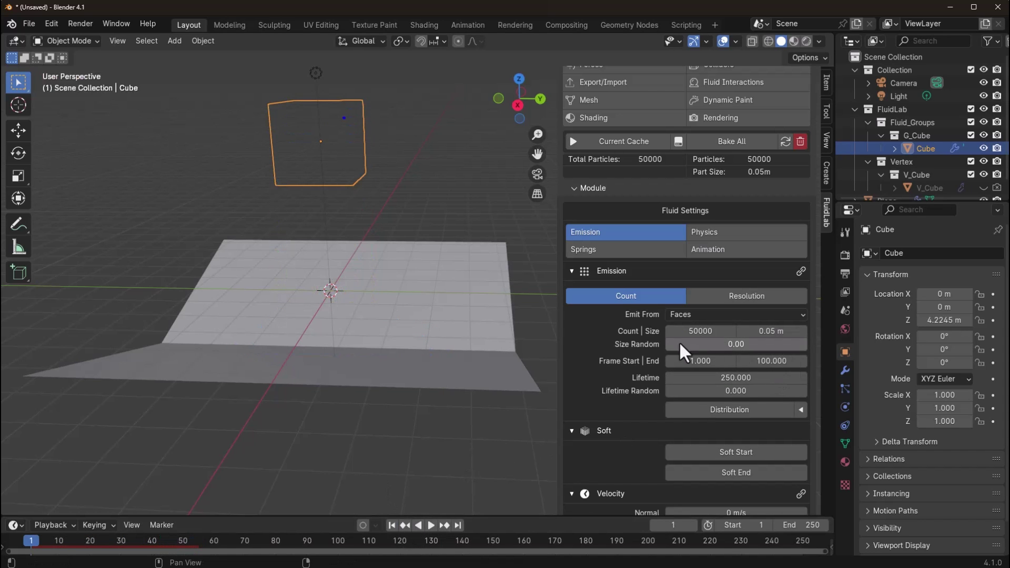
middle_click_drag(316, 137, 406, 343)
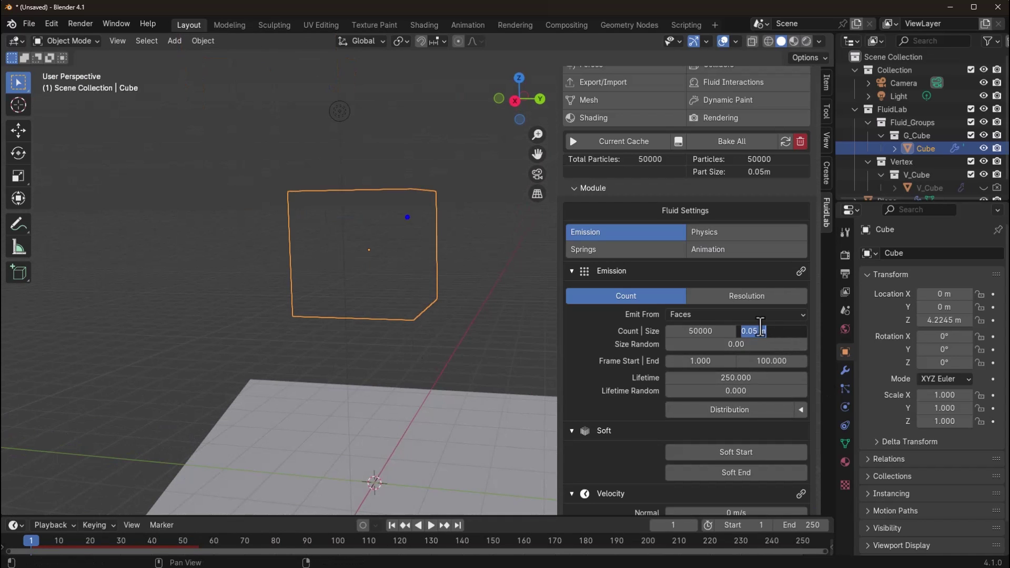
key("Home")
key("Return")
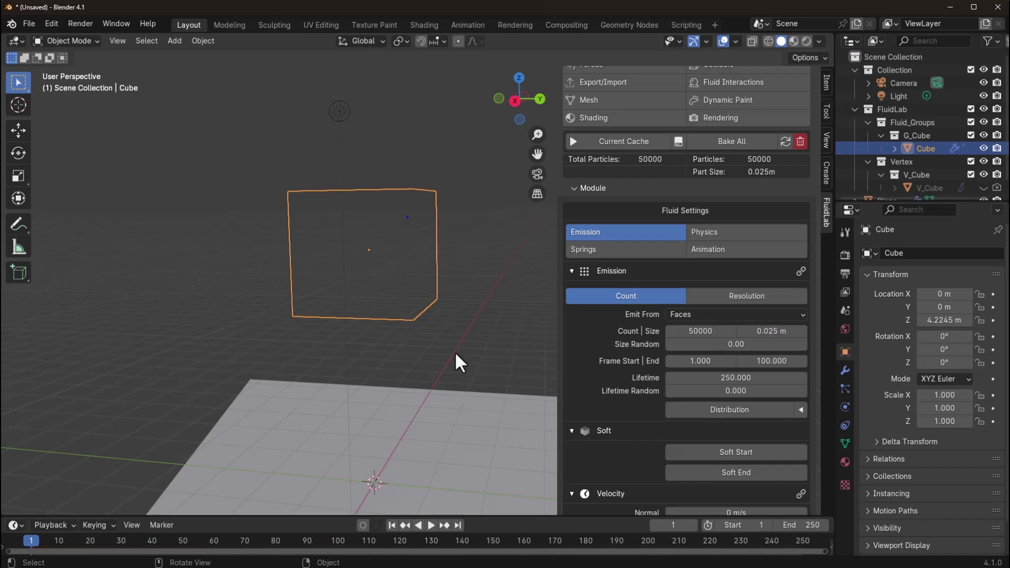
middle_click_drag(455, 352, 442, 298, "shift")
left_click(431, 525)
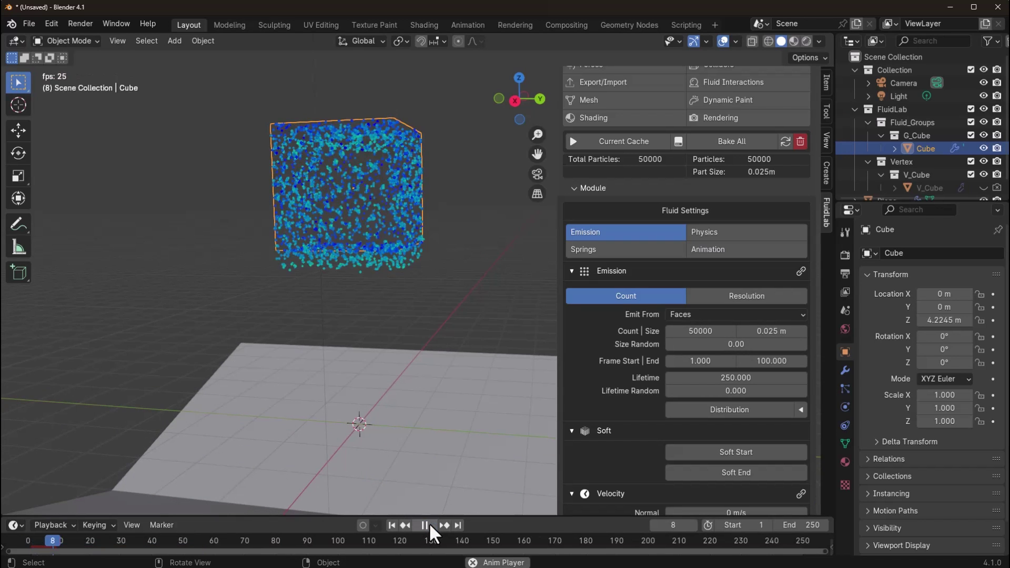
key("space")
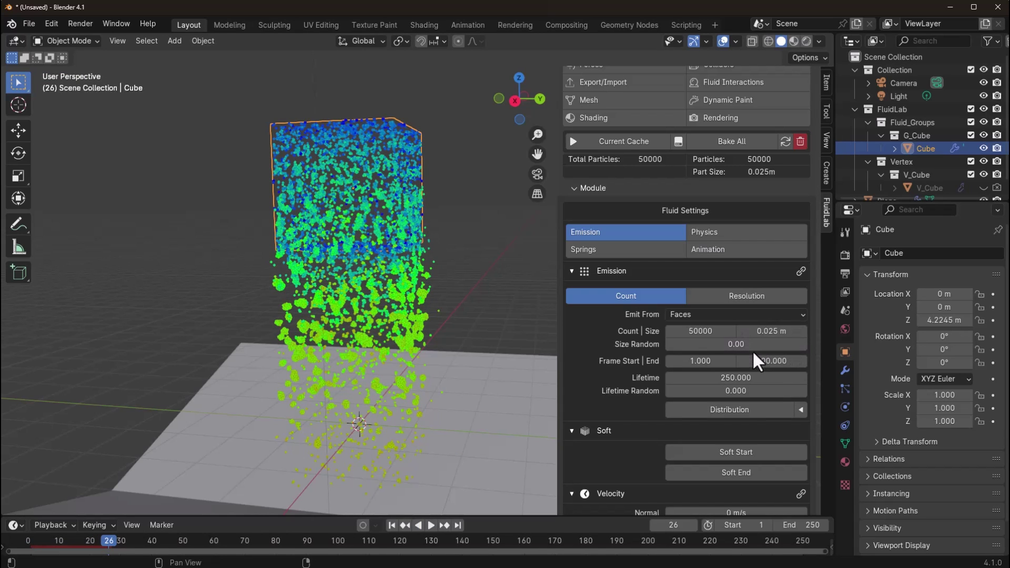
left_click(763, 330)
left_click(754, 330)
key("Return")
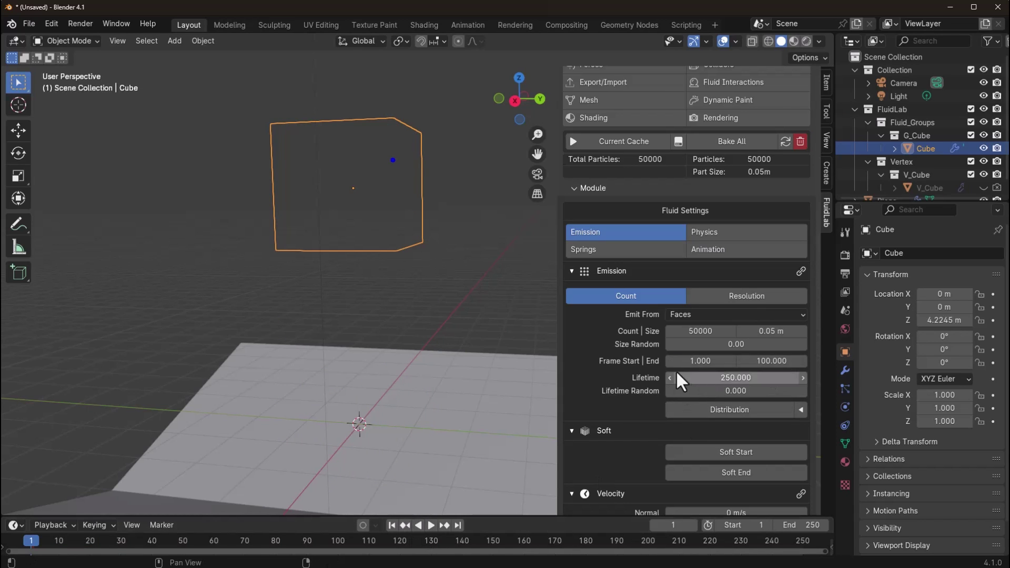
Set the emission's end frame to 50 and play the simulation to watch the inflow stop earlier.
left_click(780, 361)
type("5")
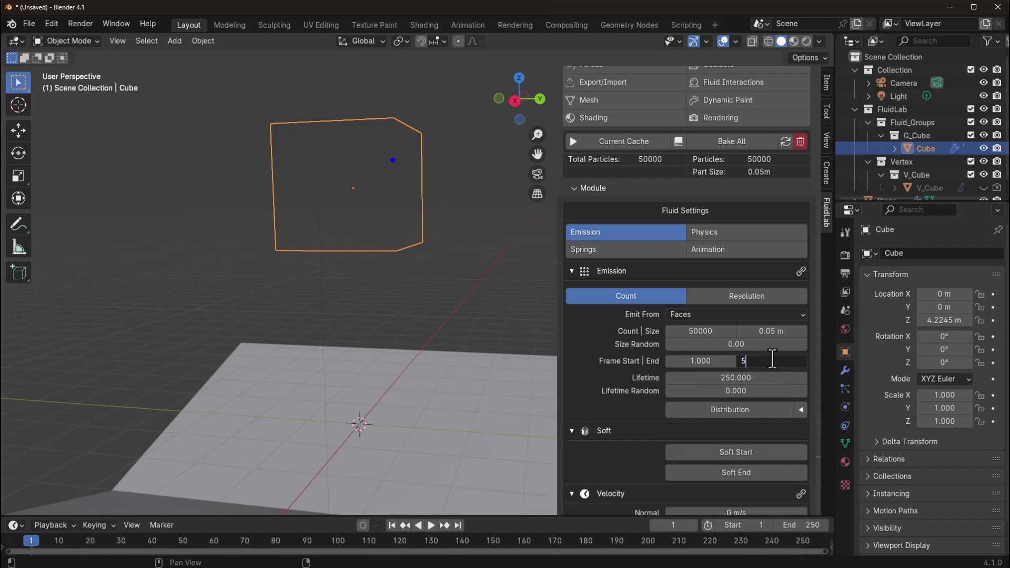
type("0")
key("Return")
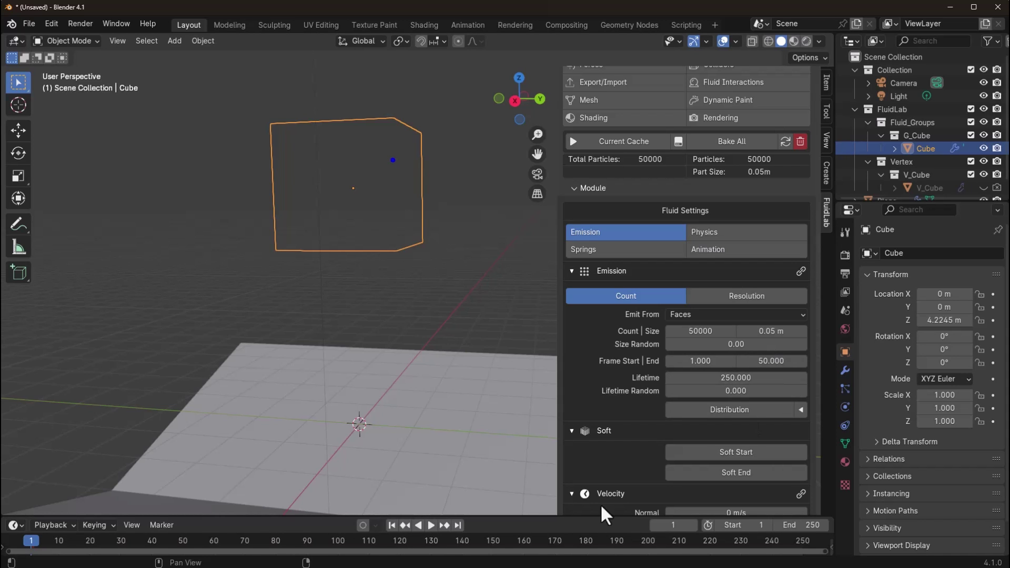
left_click(431, 526)
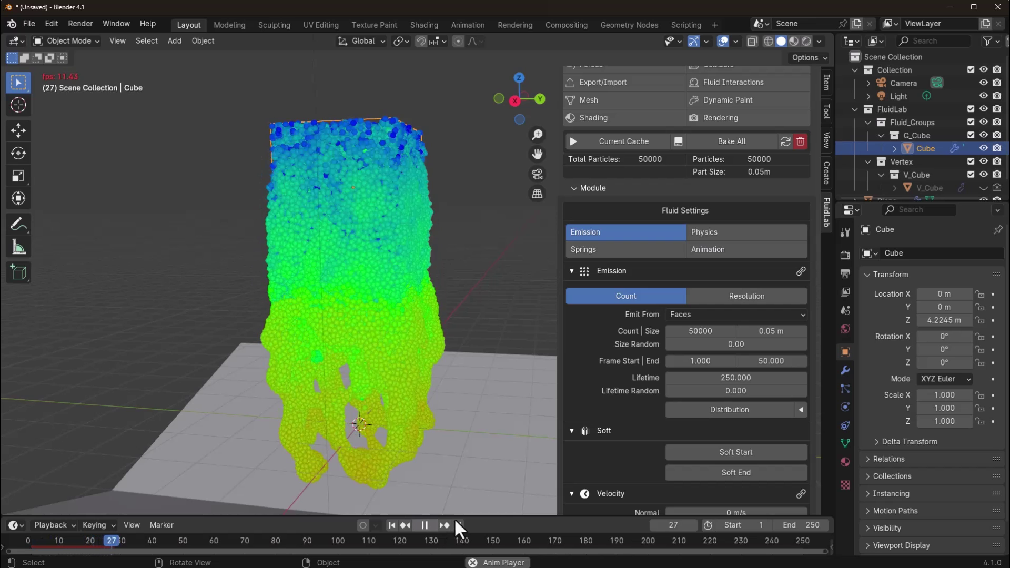
scroll(456, 446, "down", 3)
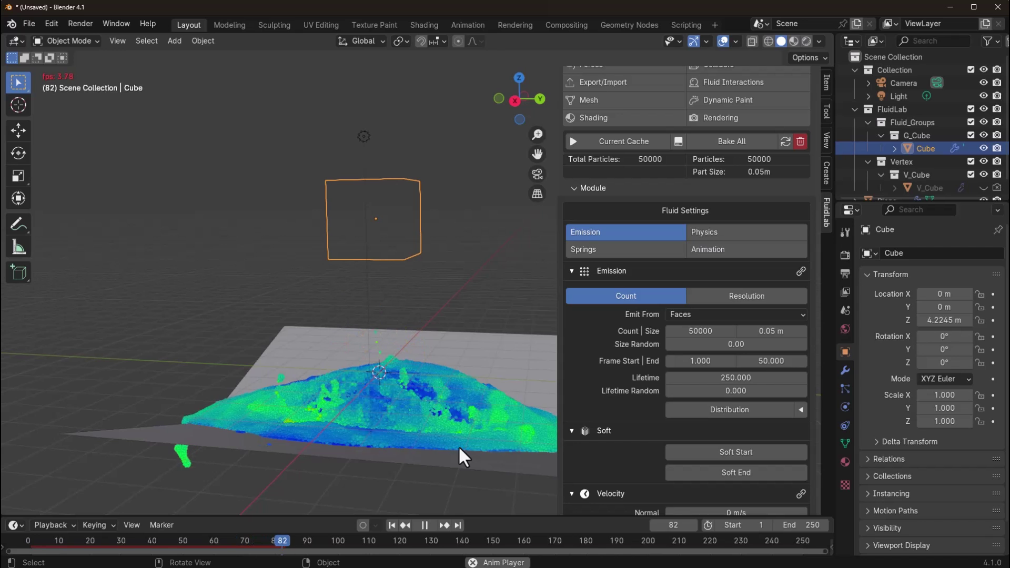
Set the emission's end frame to 250 and switch the emission from Count to Resolution mode.
double_click(768, 361)
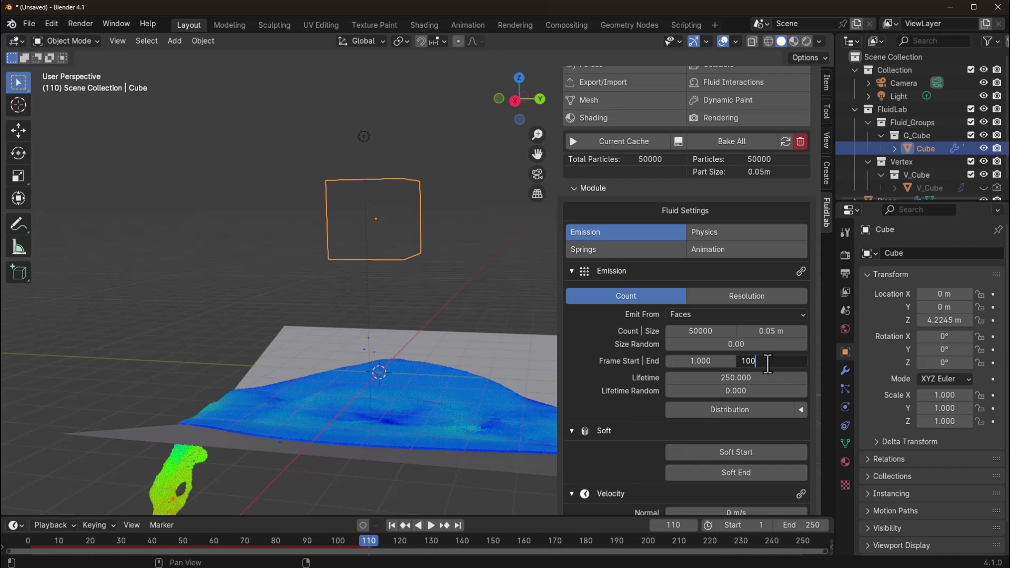
key("Return")
key("Return")
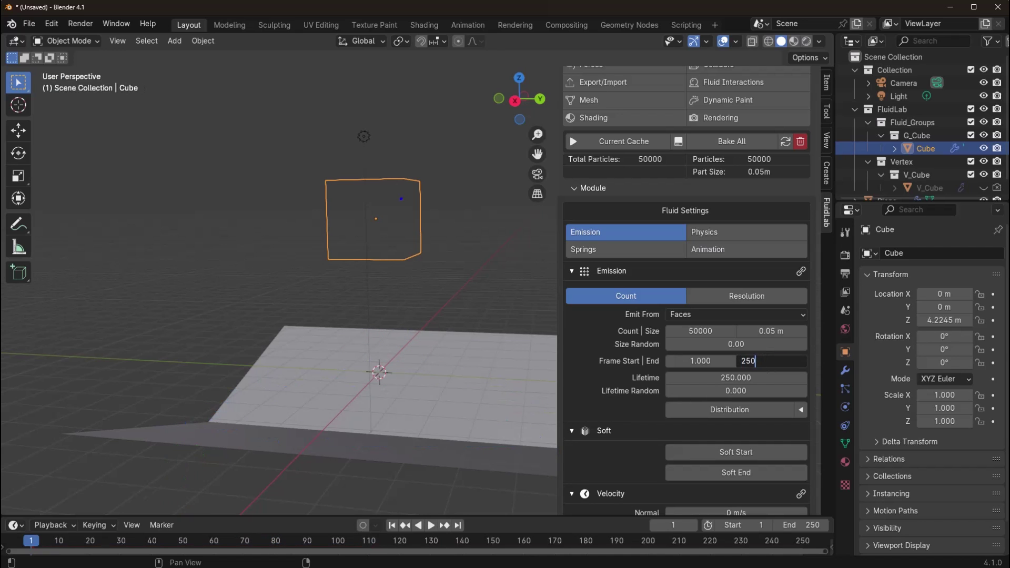
type("250")
key("Return")
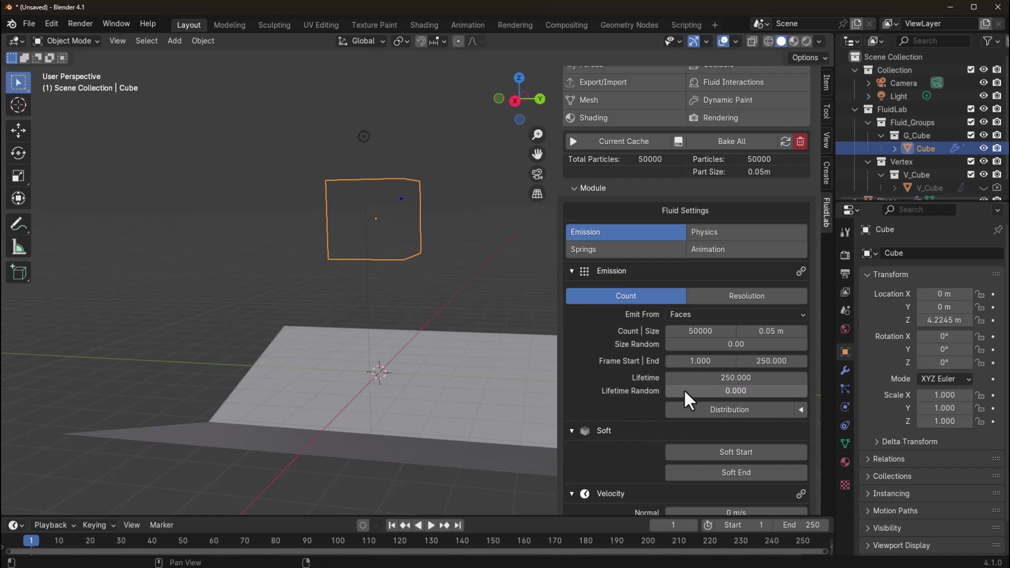
left_click(751, 296)
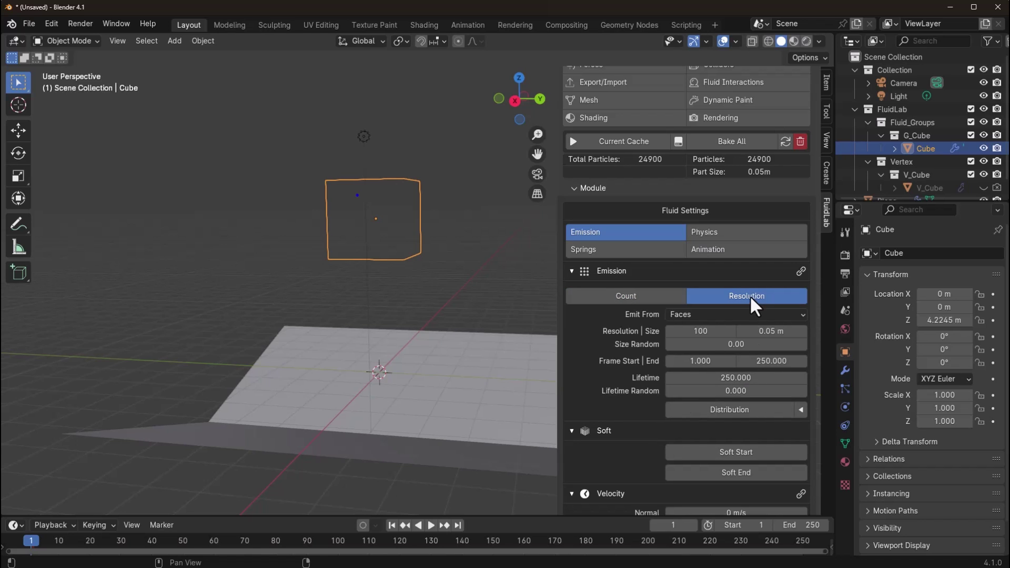
Show the fluid's Physics settings and round the cube emitter into a sphere-like shape with a level 2 subdivision.
left_click(704, 232)
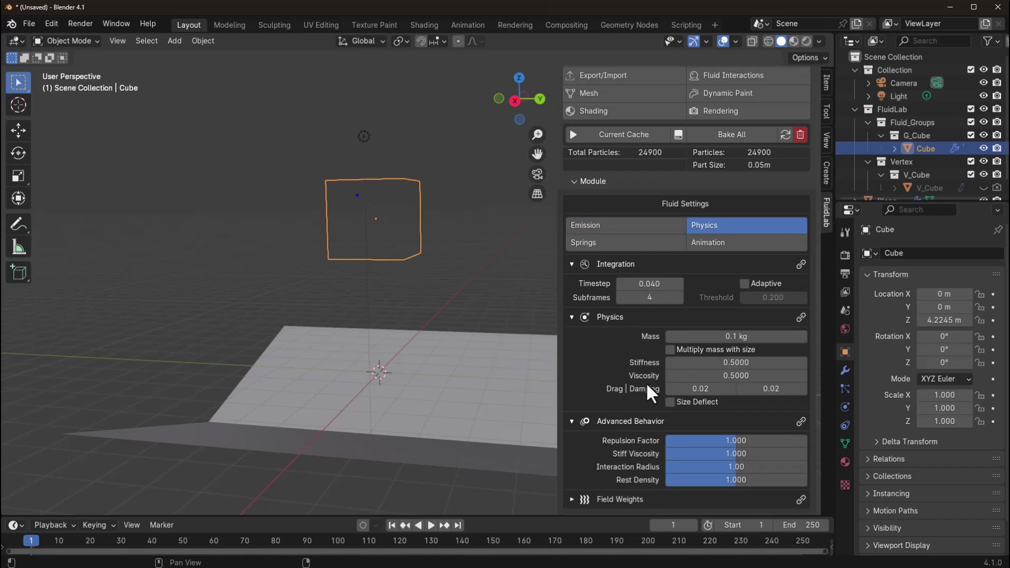
key("ctrl+2")
left_click(846, 371)
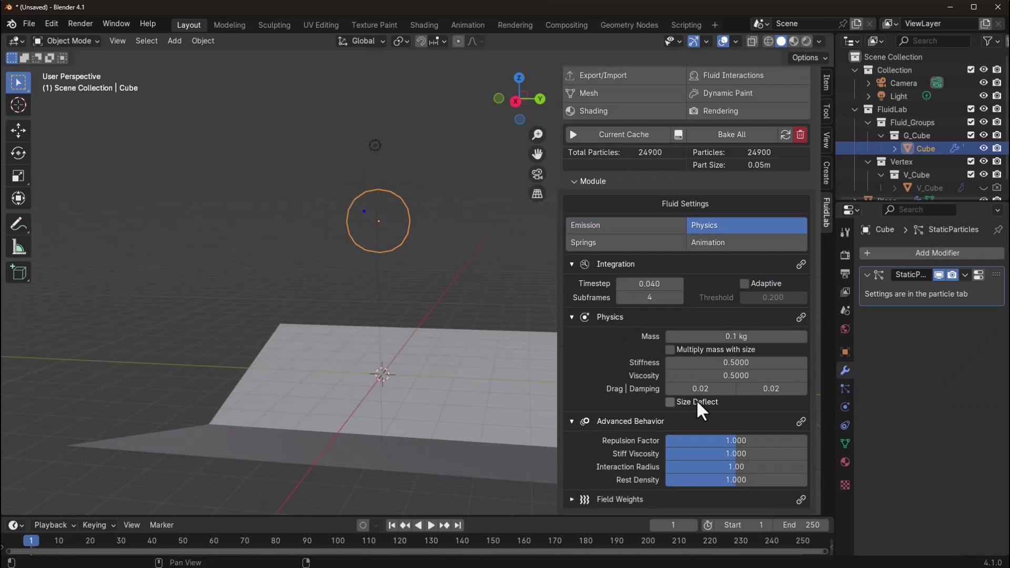
Set the fluid's viscosity and stiffness both to 0.75 and play the simulation to check its behaviour.
left_click(741, 374)
type("0.")
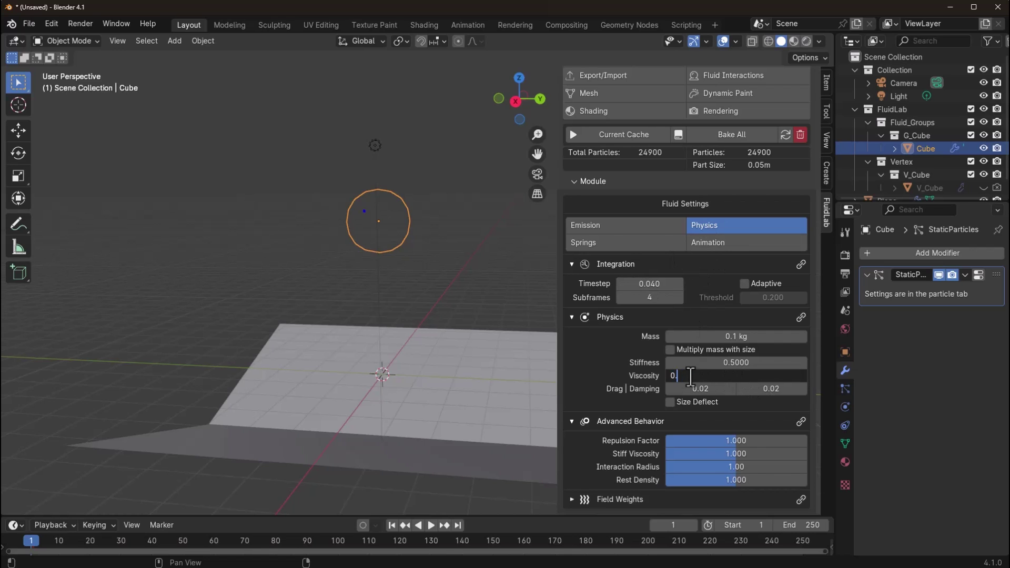
type("575")
key("Return")
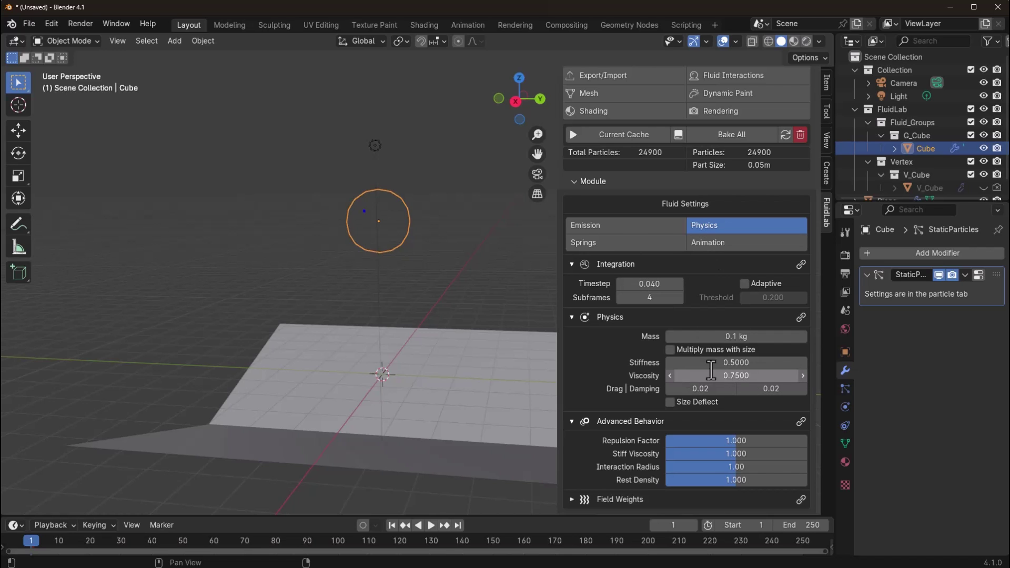
left_click(712, 363)
type("0.5")
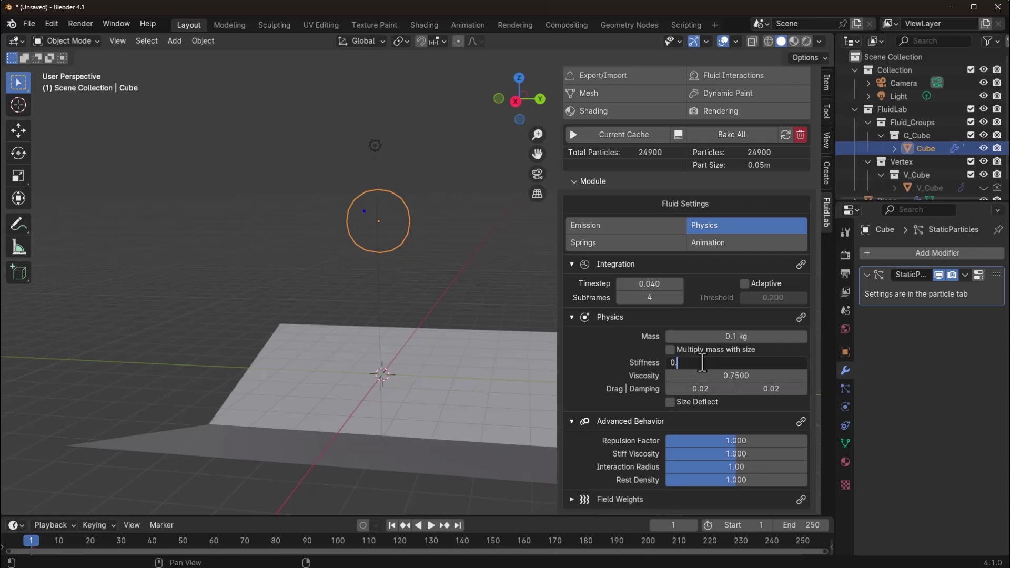
key("Return")
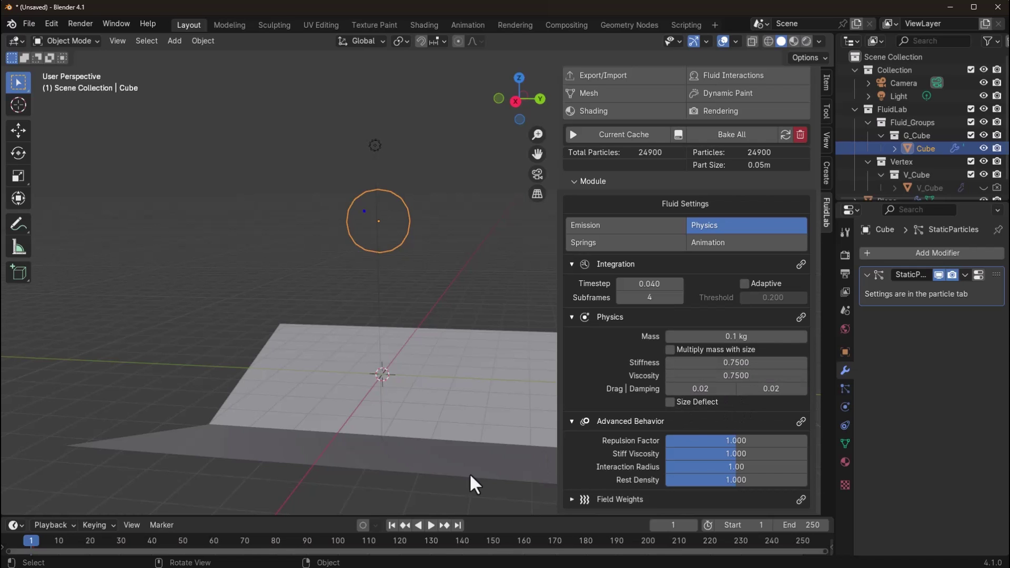
left_click(430, 524)
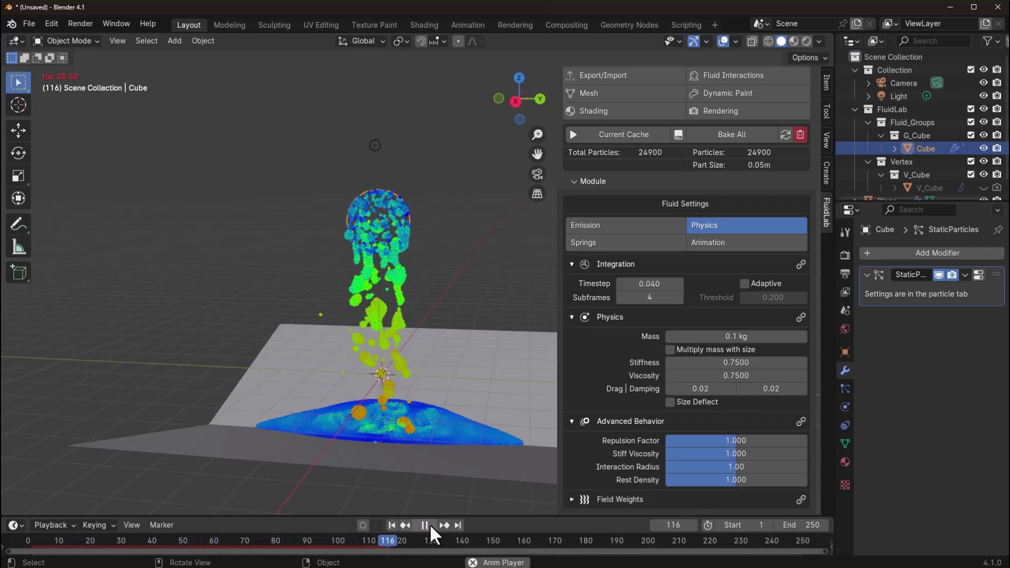
key("Escape")
Set the fluid's mass to 0.8 kg and play the simulation from the first frame.
left_click(717, 362)
left_click(731, 339)
left_click(715, 336)
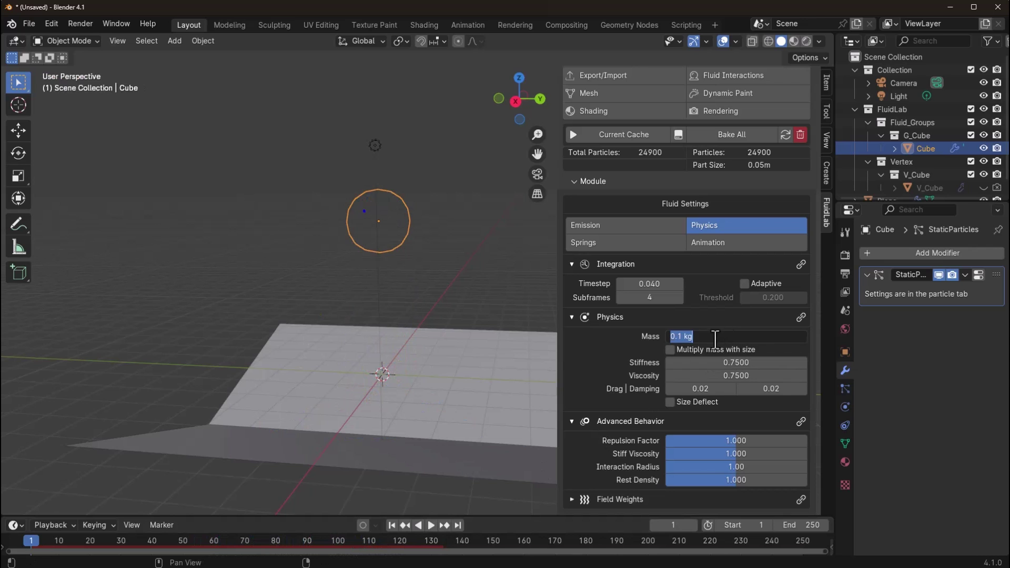
left_click(680, 337)
key("Return")
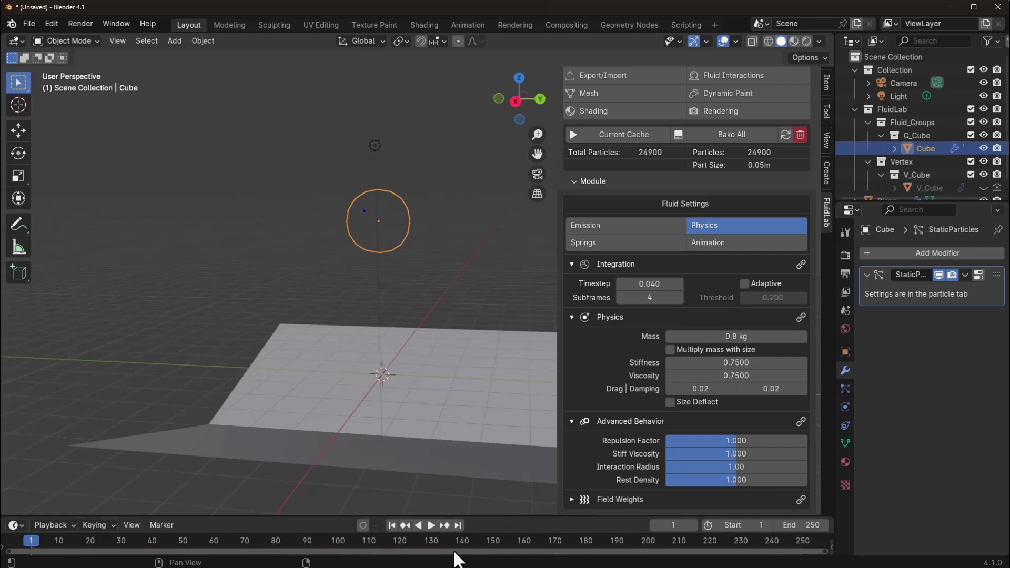
left_click(430, 526)
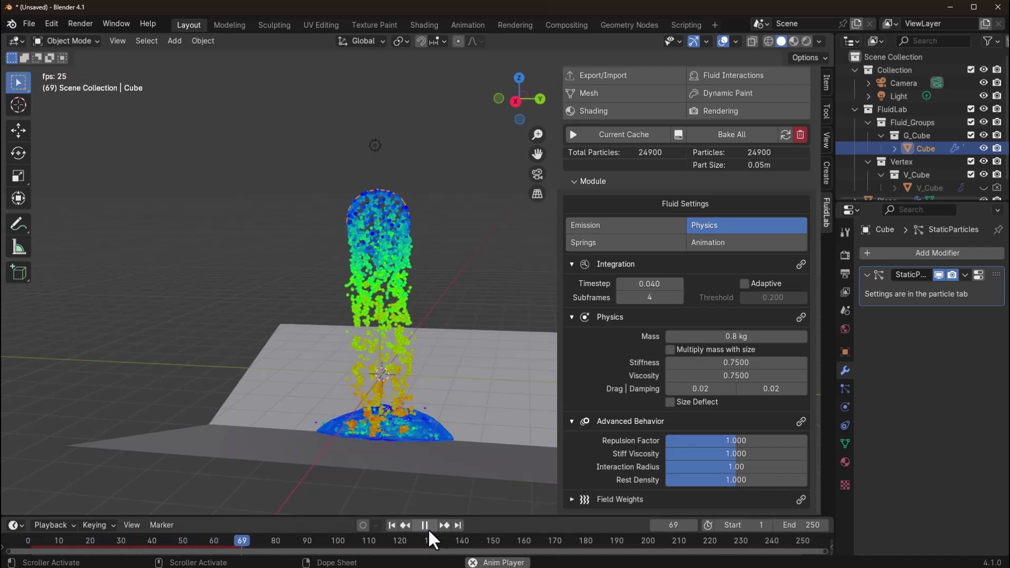
left_click(428, 528)
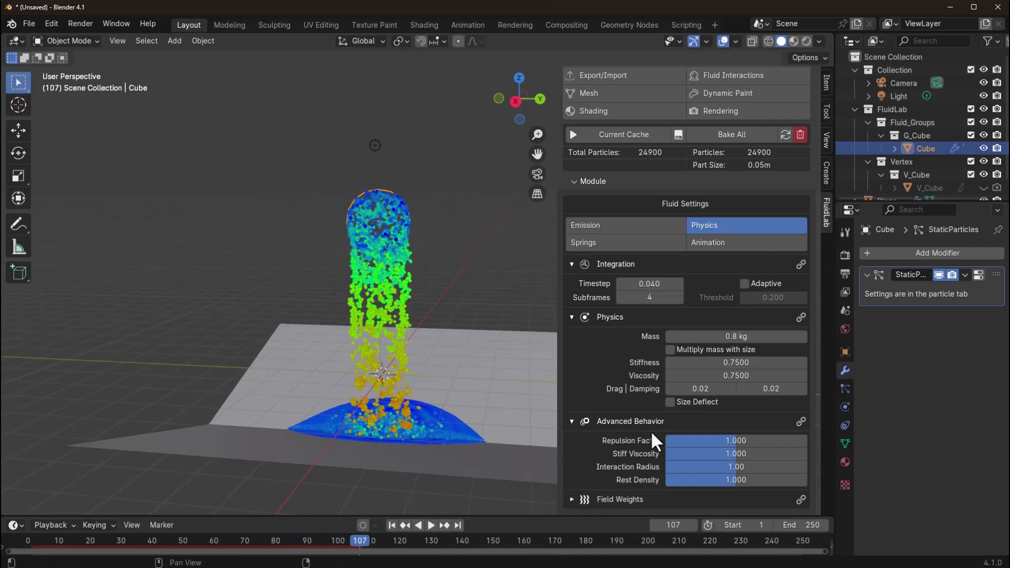
Set the fluid's mass to 0.1 kg and replay the simulation from the first frame for comparison.
left_click(709, 336)
type("0.1")
key("Return")
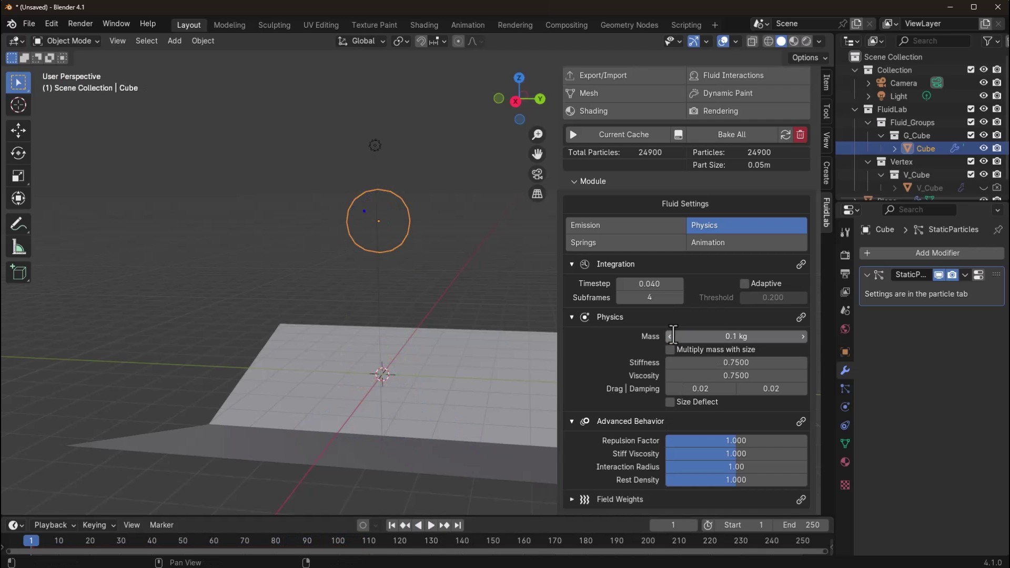
left_click(431, 526)
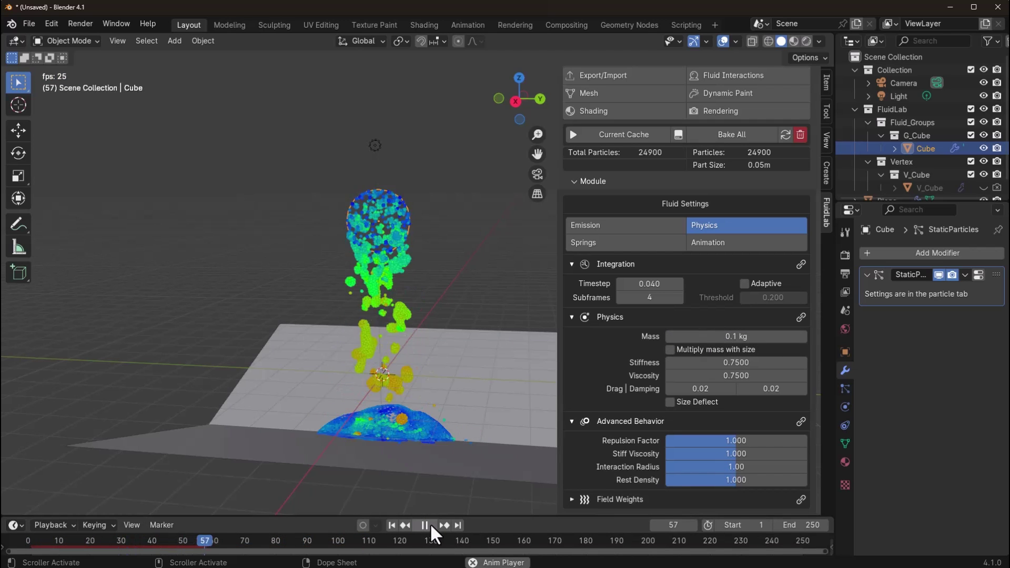
left_click(430, 526)
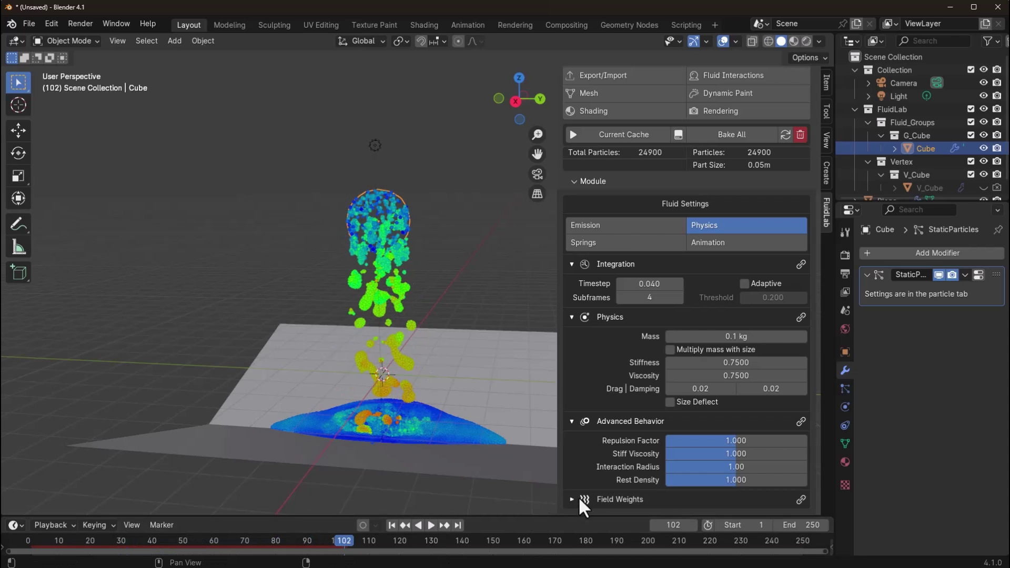
Return to the first frame and open FluidLab's Forces module.
scroll(579, 474, "up", 8)
key("shift+Left")
left_click(632, 249)
scroll(621, 474, "down", 2)
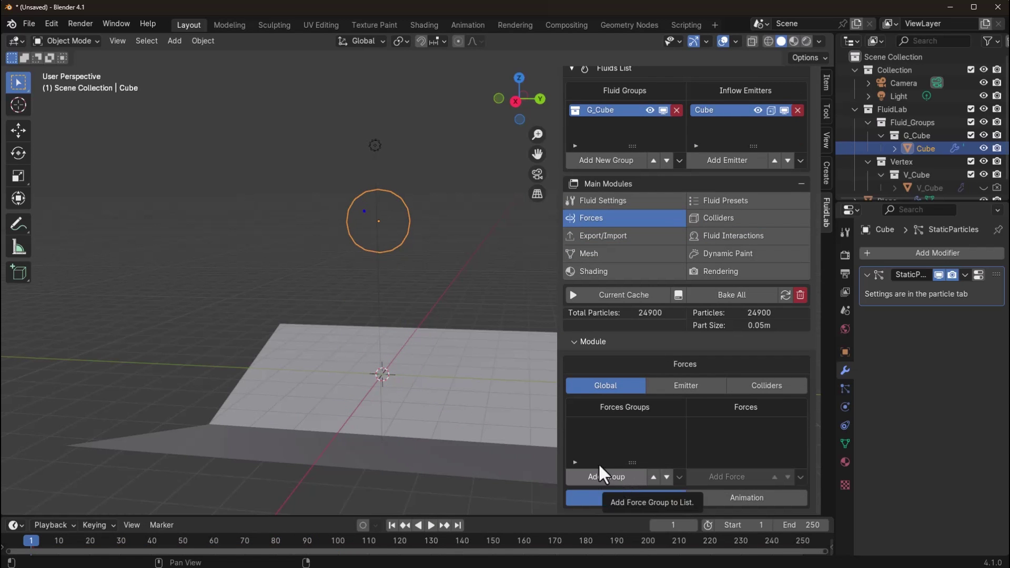
Add a Wind force field and move it beside the falling fluid, to about Y -4.39 m and Z 2.3 m.
left_click(208, 223)
key("shift+a")
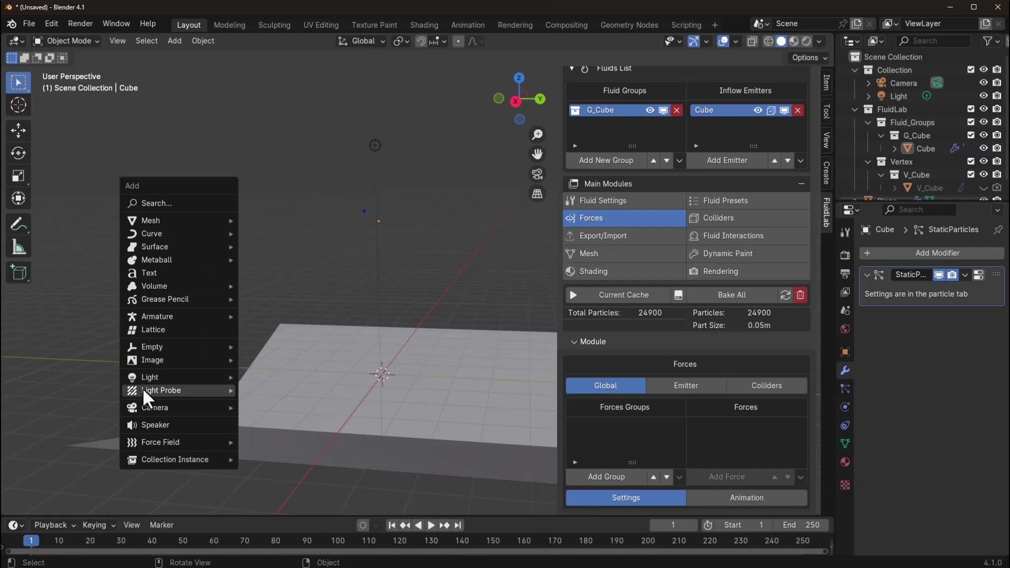
mouse_move(177, 439)
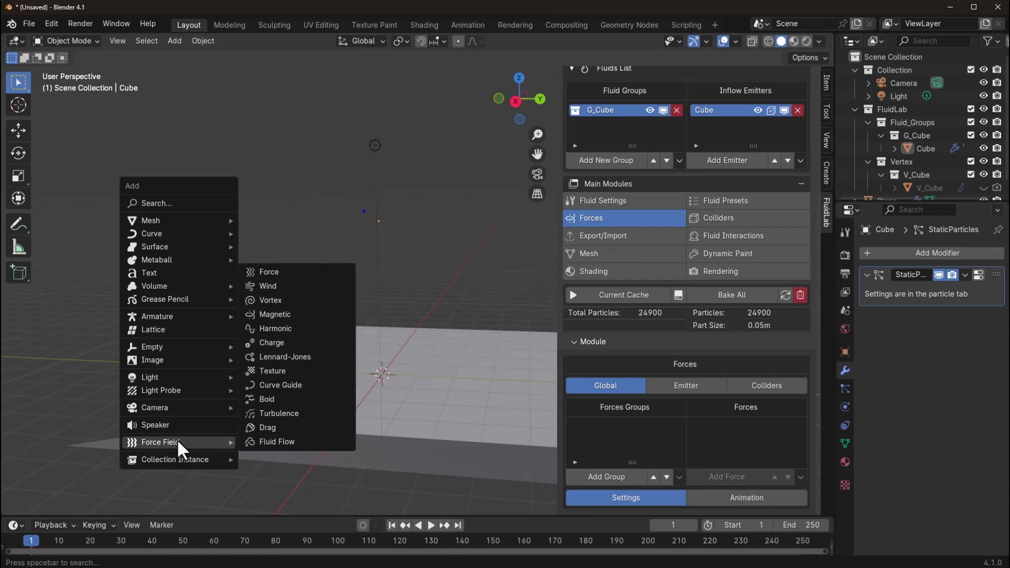
left_click(316, 286)
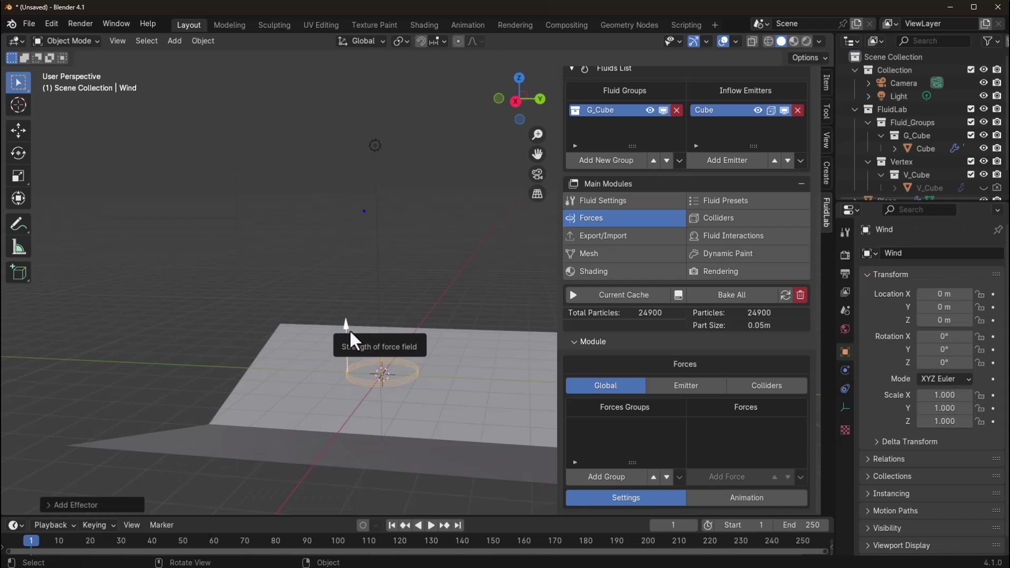
key("g")
left_click(190, 251)
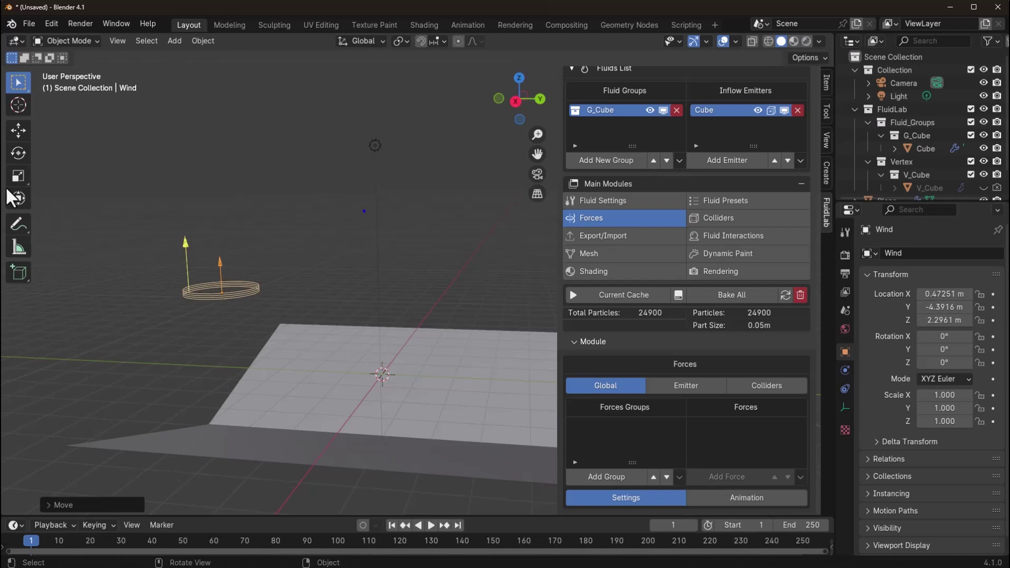
Rotate the wind force field about -70.7° around X so that it blows towards the fluid stream.
left_click(19, 132)
left_click(18, 154)
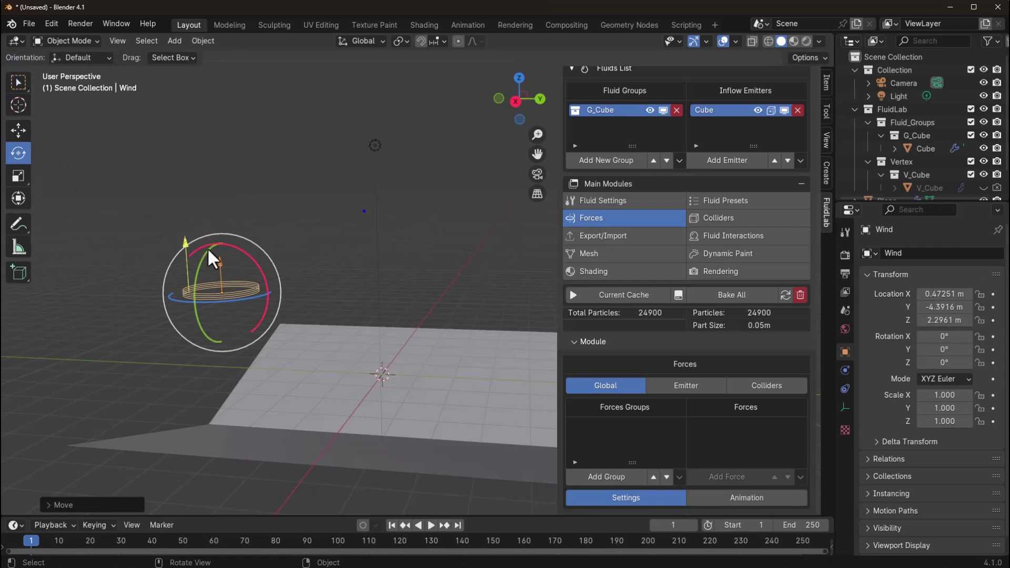
left_click_drag(249, 252, 286, 314)
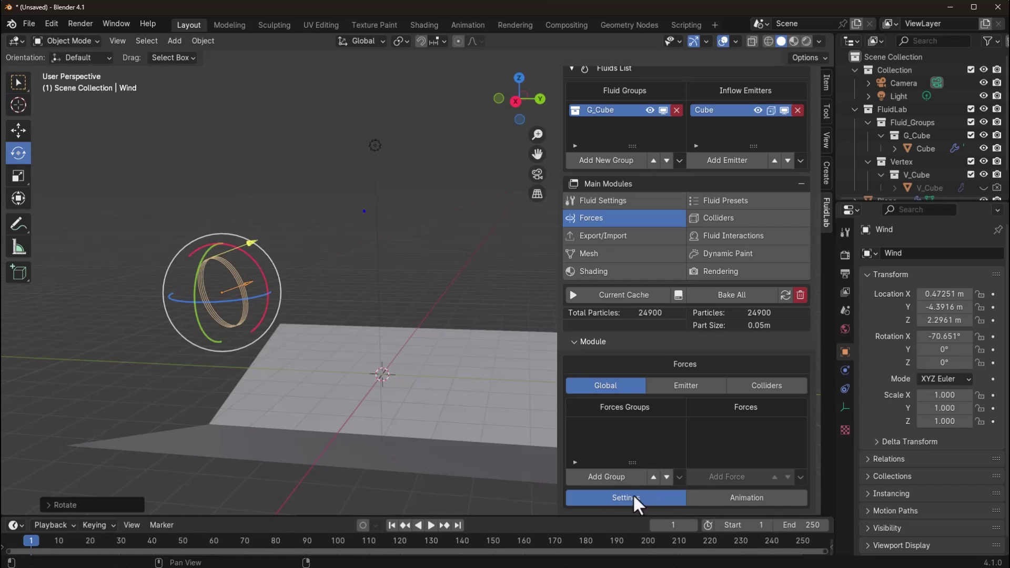
Create the force group FL_Force_Group and add the generated force Force_01 to it.
left_click(605, 475)
left_click(589, 492)
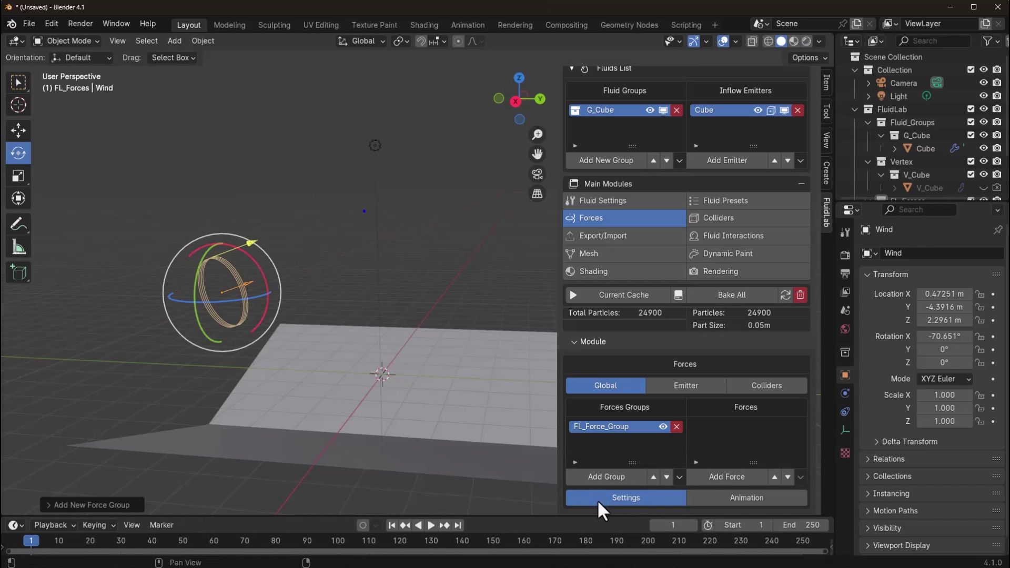
left_click(709, 483)
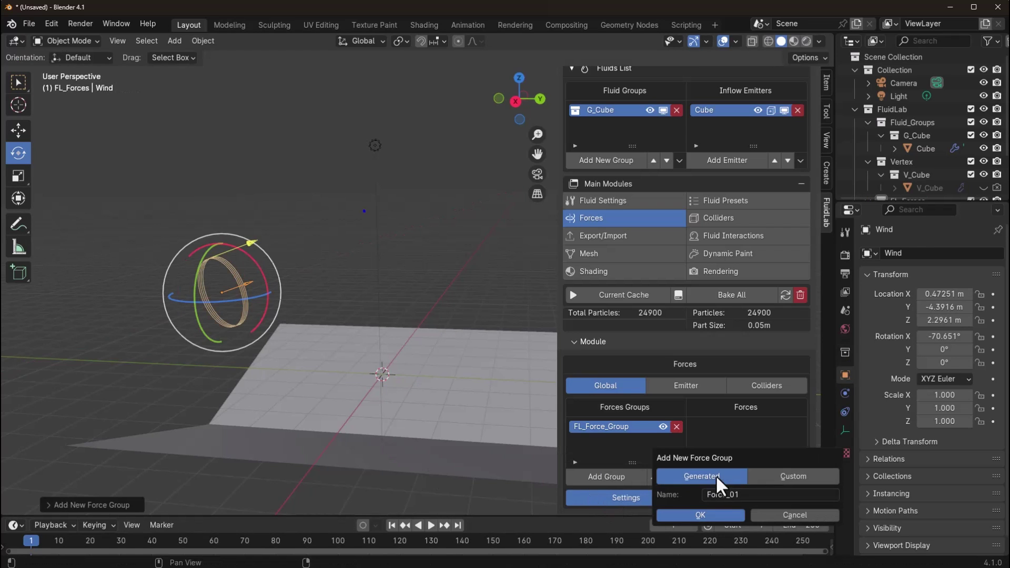
left_click(703, 514)
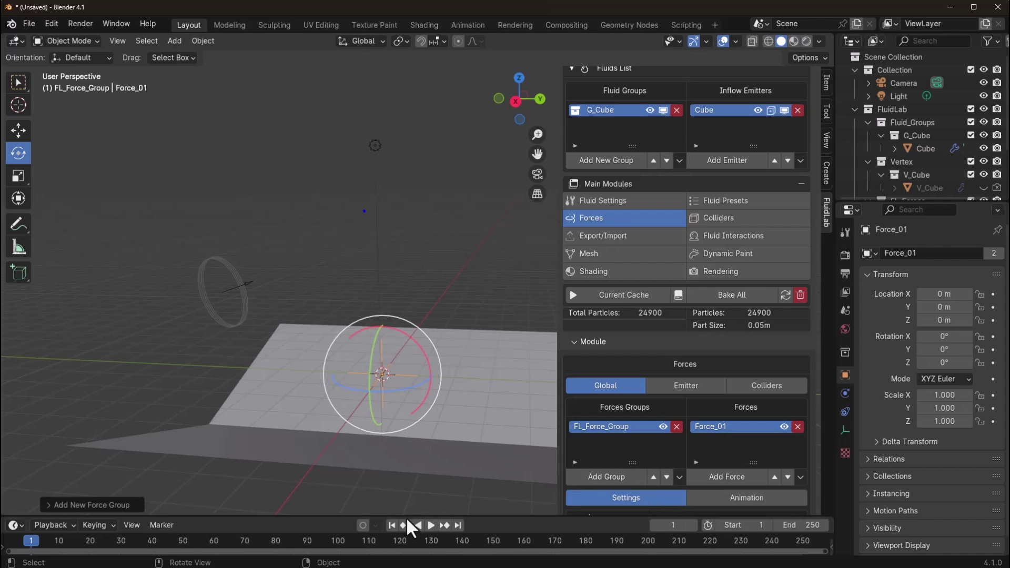
Play the simulation to check the wind's effect on the fluid, stopping near frame 114 with the wind force selected.
left_click(432, 525)
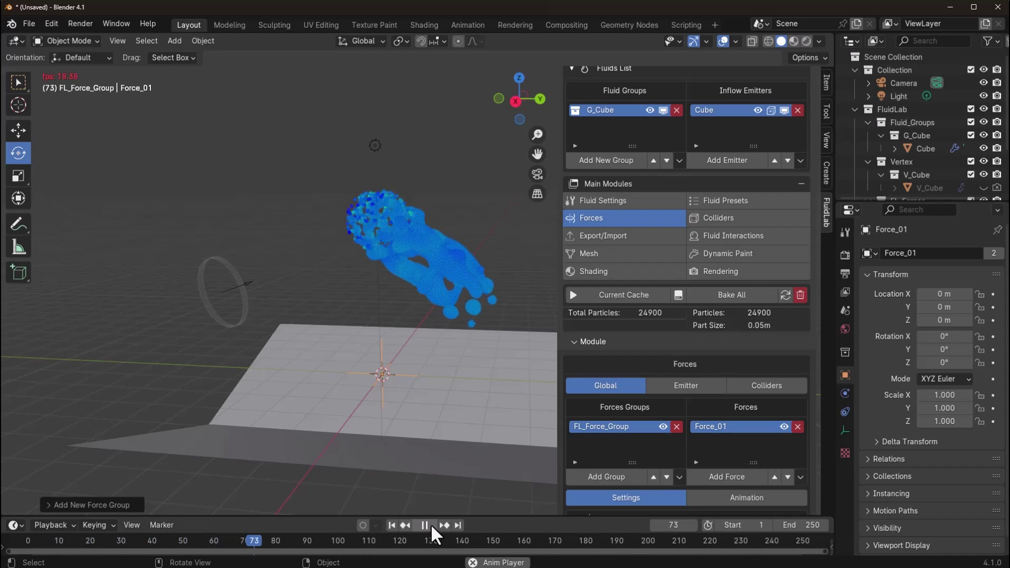
left_click(229, 275)
key("space")
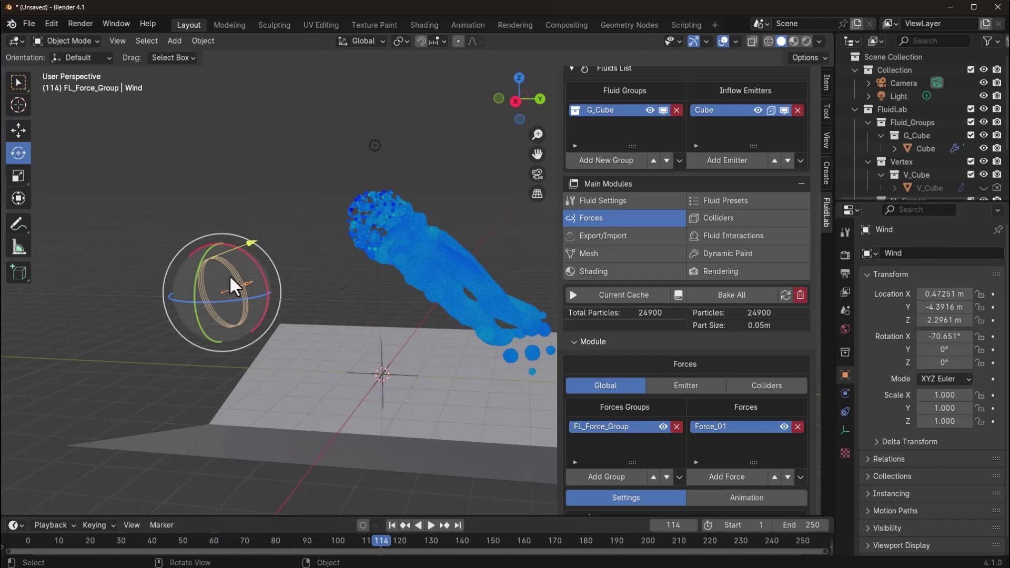
Tilt the wind force downward to about -129° around X and replay the simulation from the first frame.
left_click_drag(256, 261, 261, 305)
left_click(392, 525)
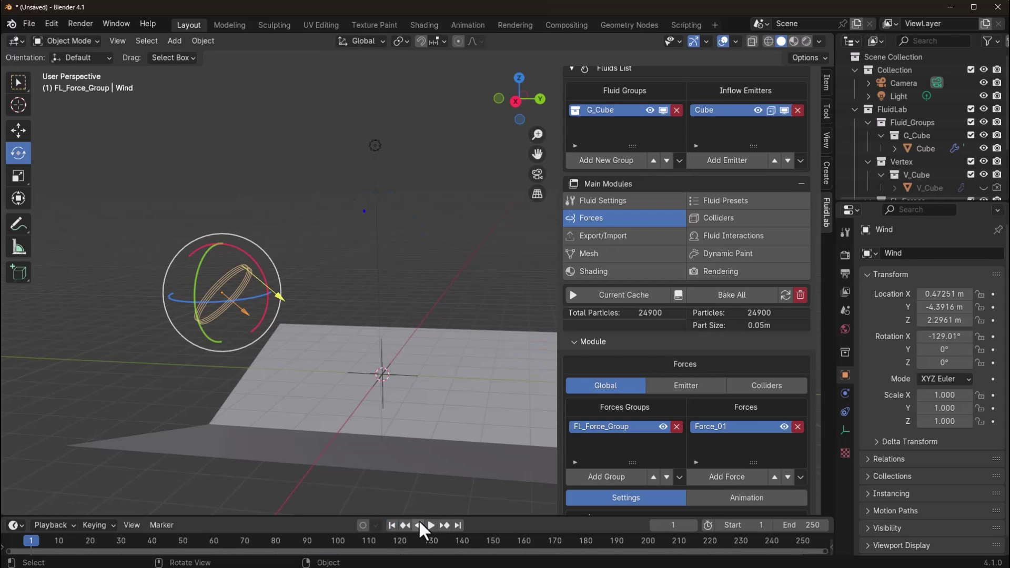
left_click(430, 524)
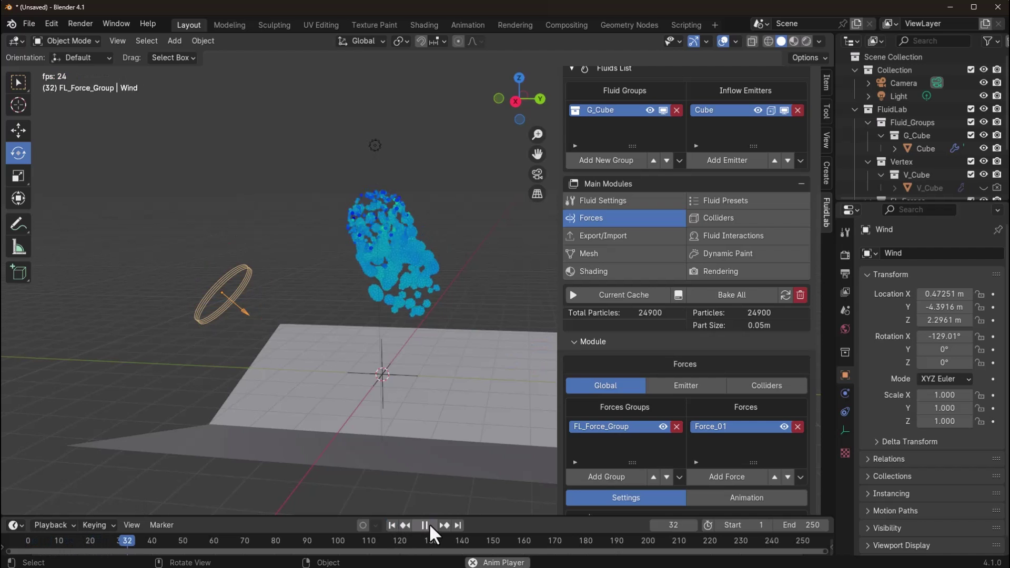
left_click(425, 525)
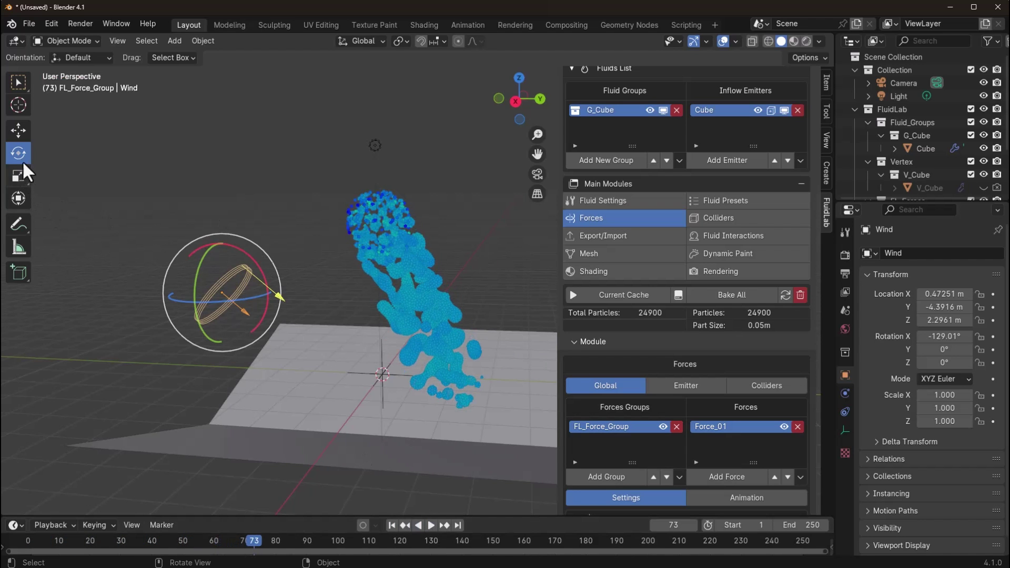
Rotate the wind force to about -152.2° around X and replay the simulation from the first frame to frame 128.
left_click_drag(260, 266, 242, 316)
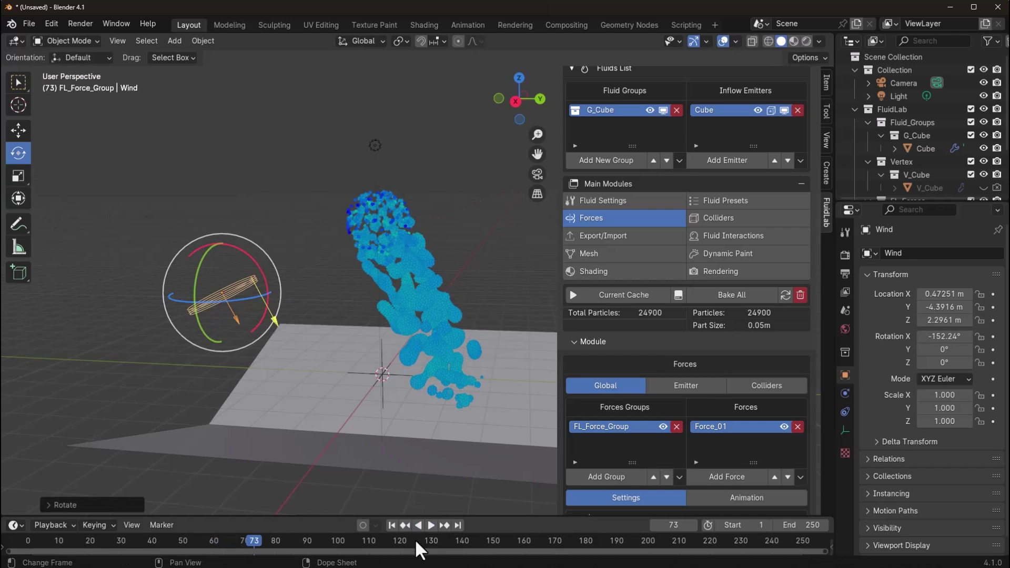
left_click(392, 525)
left_click(431, 524)
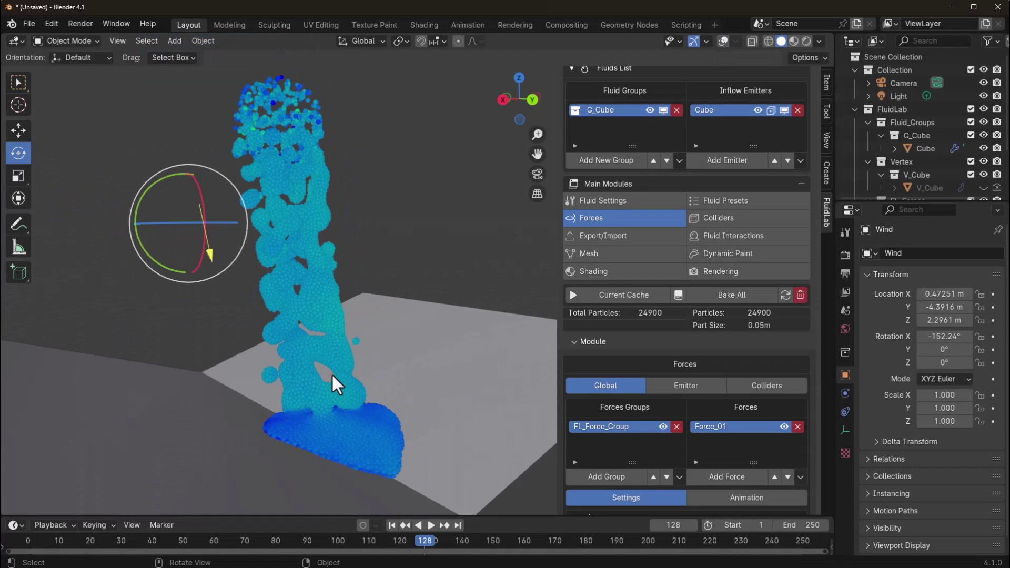
Select the fluid emitter, generate a mesh for the G_Cube fluid group and preview it in rendered shading.
left_click(319, 265)
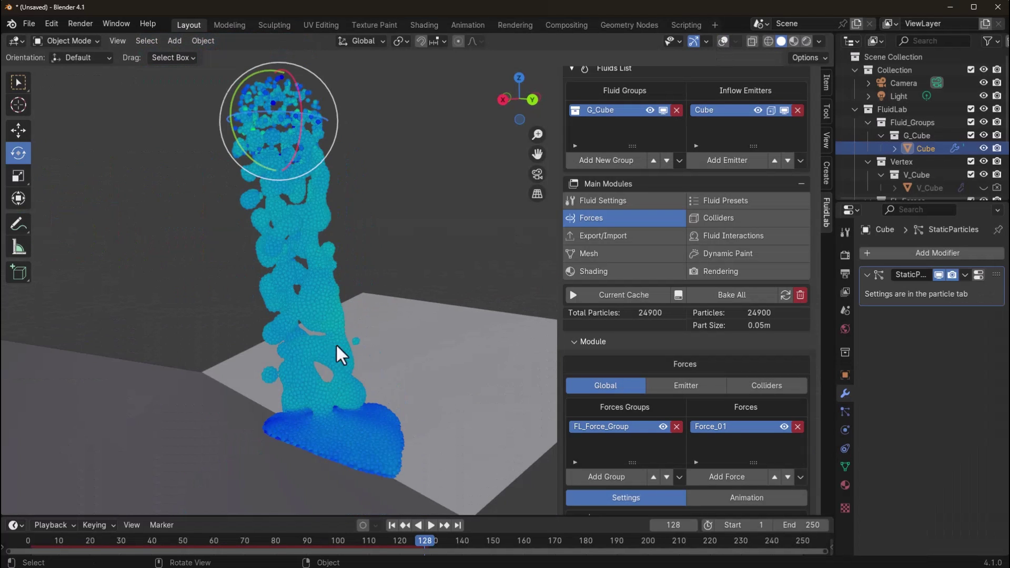
left_click(630, 253)
left_click(667, 486)
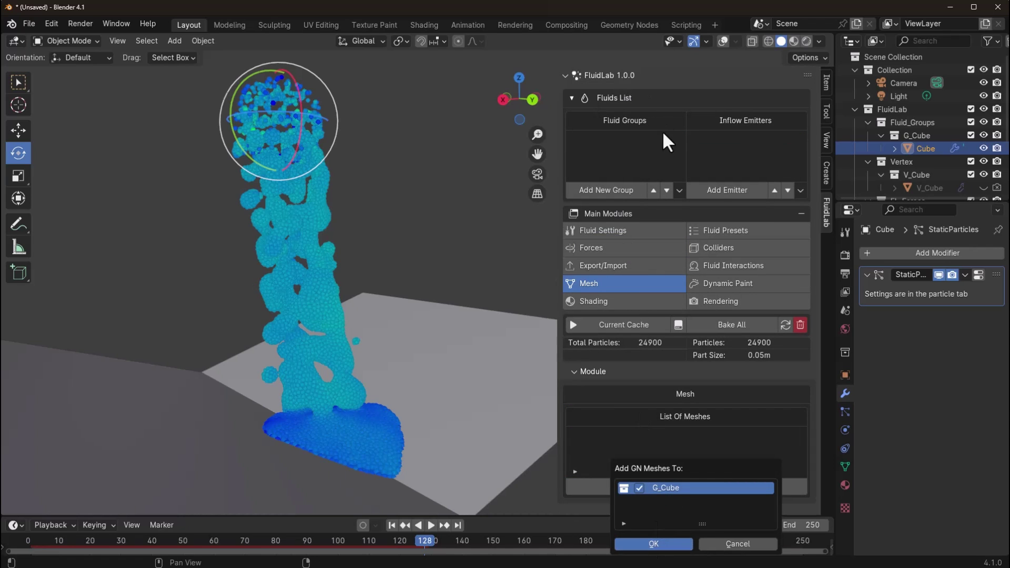
left_click(652, 545)
mouse_move(274, 227)
middle_mouse_down()
mouse_move(304, 257)
mouse_move(279, 246)
middle_mouse_up()
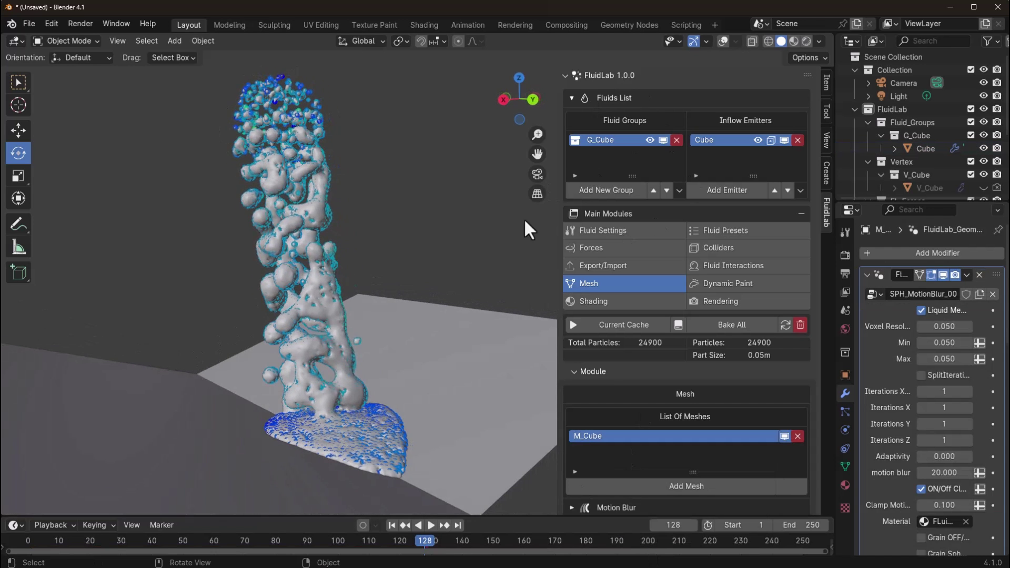
key("z")
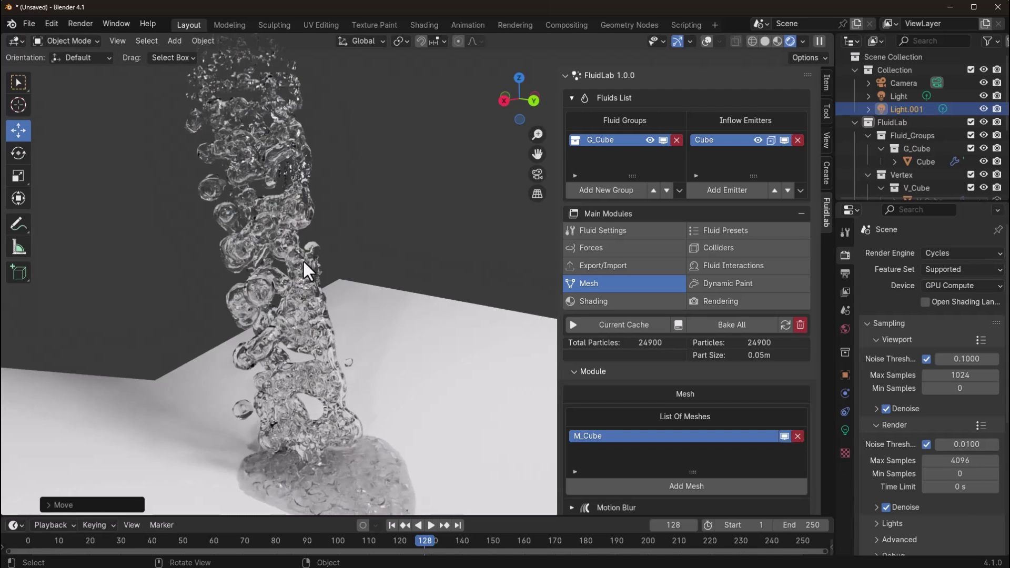
Select the fluid mesh and assign it the Honey material in FluidLab's Shading module.
left_click(309, 302)
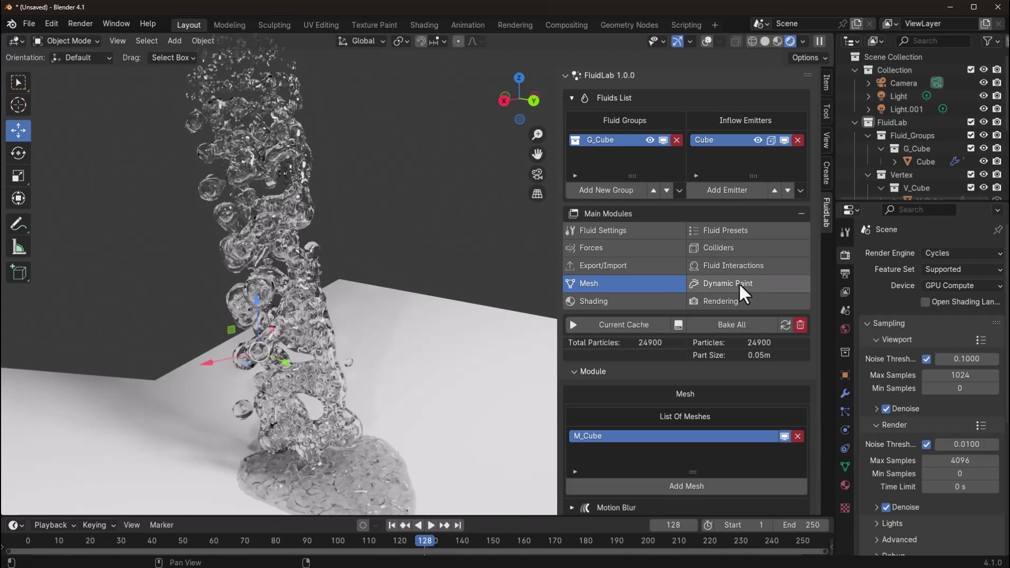
left_click(656, 298)
scroll(683, 372, "down", 8)
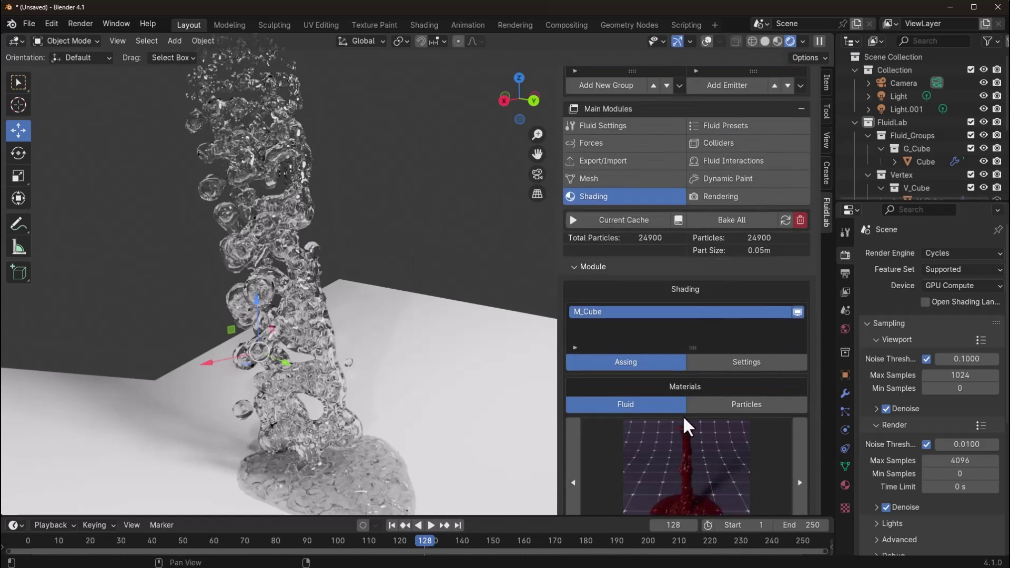
left_click(678, 451)
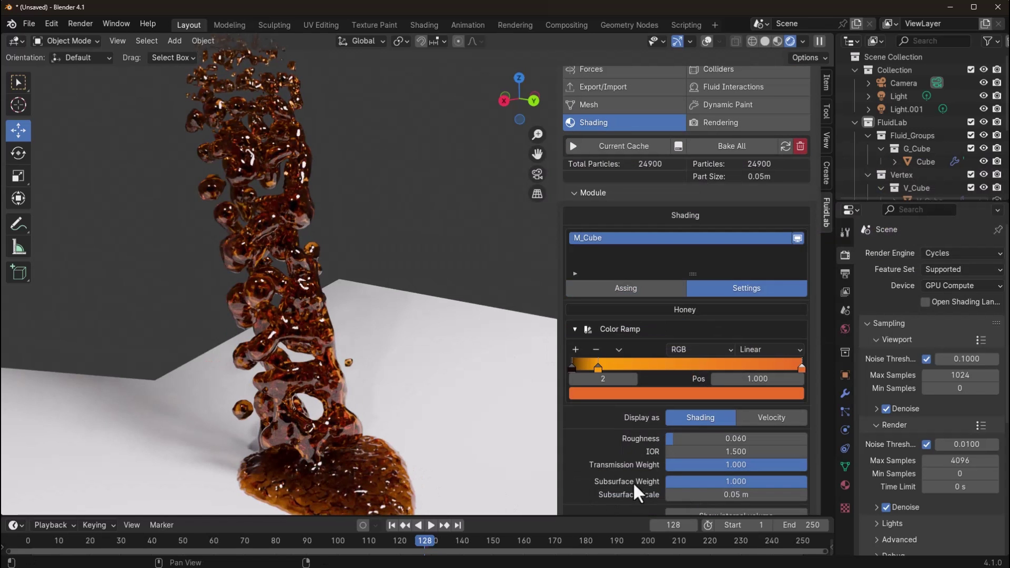
scroll(295, 370, "up", 4)
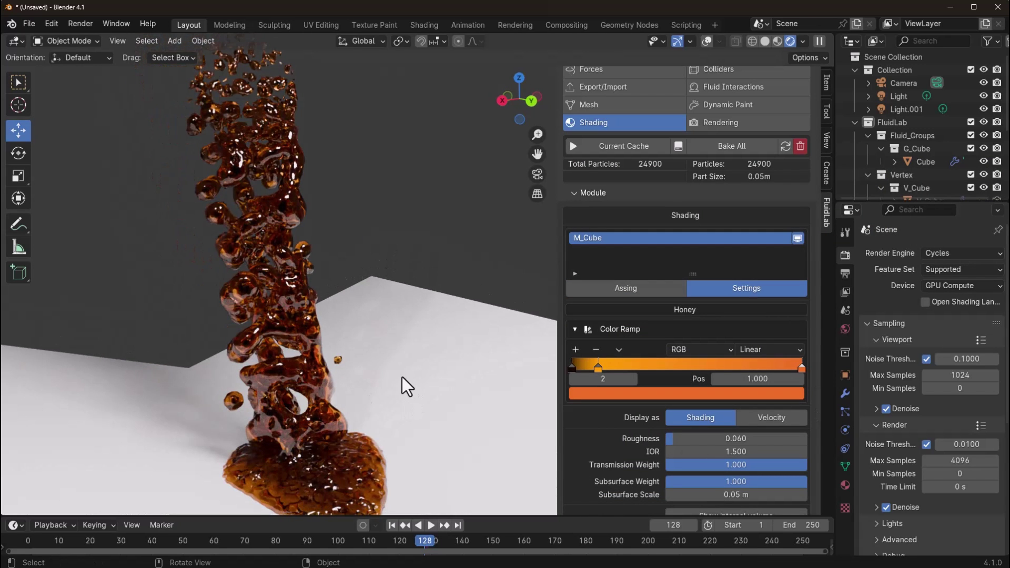
Examine the viewport and render settings in FluidLab's Rendering module and view the honey stream from farther away.
left_click(721, 122)
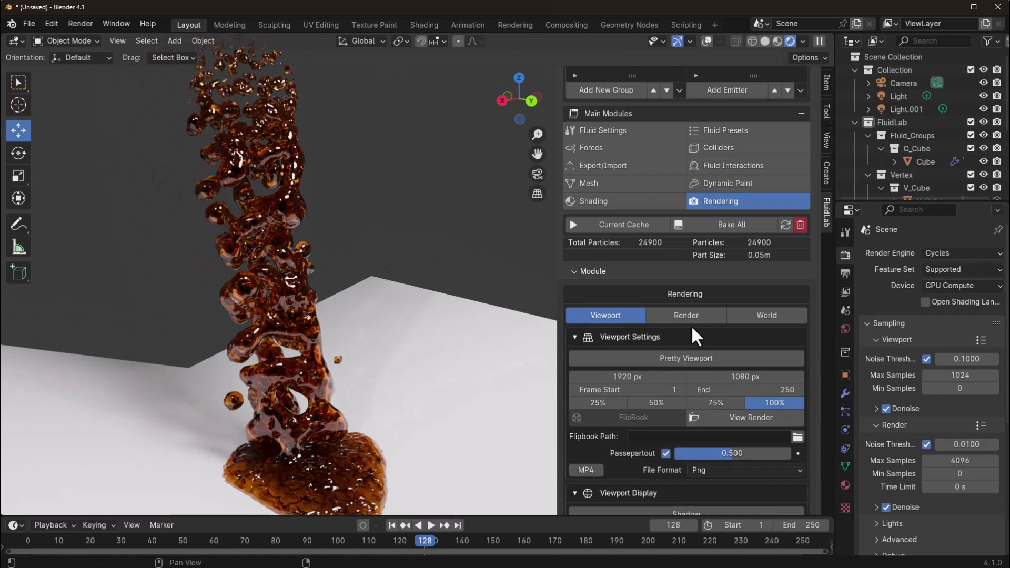
scroll(700, 345, "down", 5)
scroll(703, 348, "up", 3)
scroll(703, 346, "up", 2)
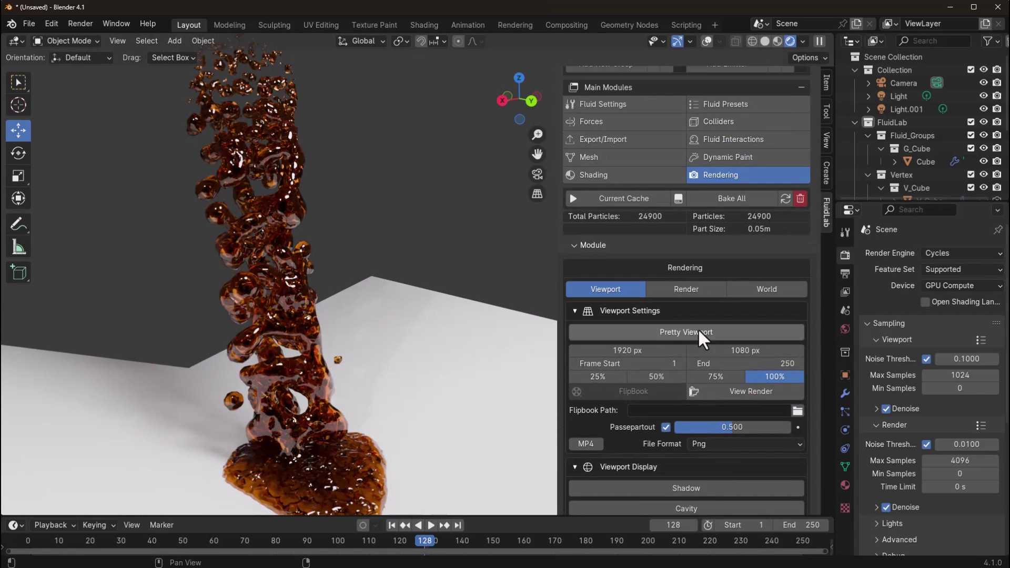
left_click(687, 287)
left_click(611, 285)
scroll(391, 323, "down", 2)
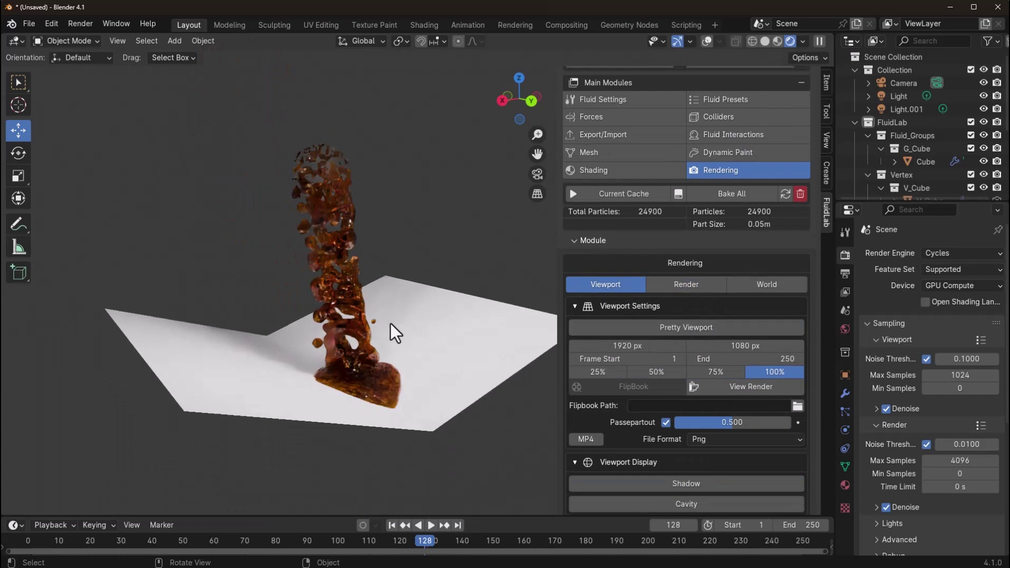
middle_click_drag(390, 323, 444, 343)
scroll(444, 343, "up", 2)
Open FluidLab's Fluid Presets module and choose the Oil preset.
left_click(726, 99)
scroll(621, 193, "up", 2)
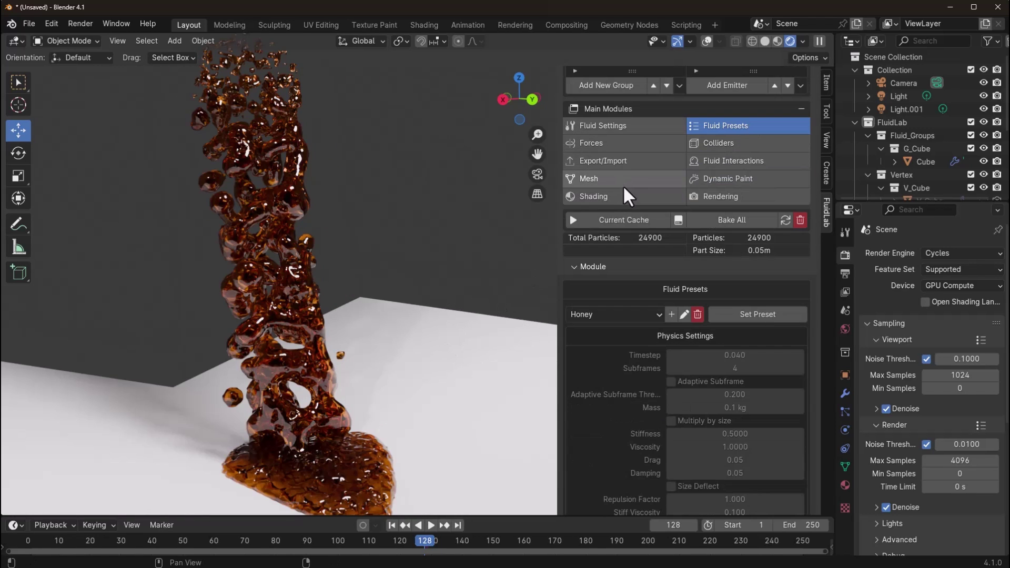
middle_click_drag(414, 333, 426, 336)
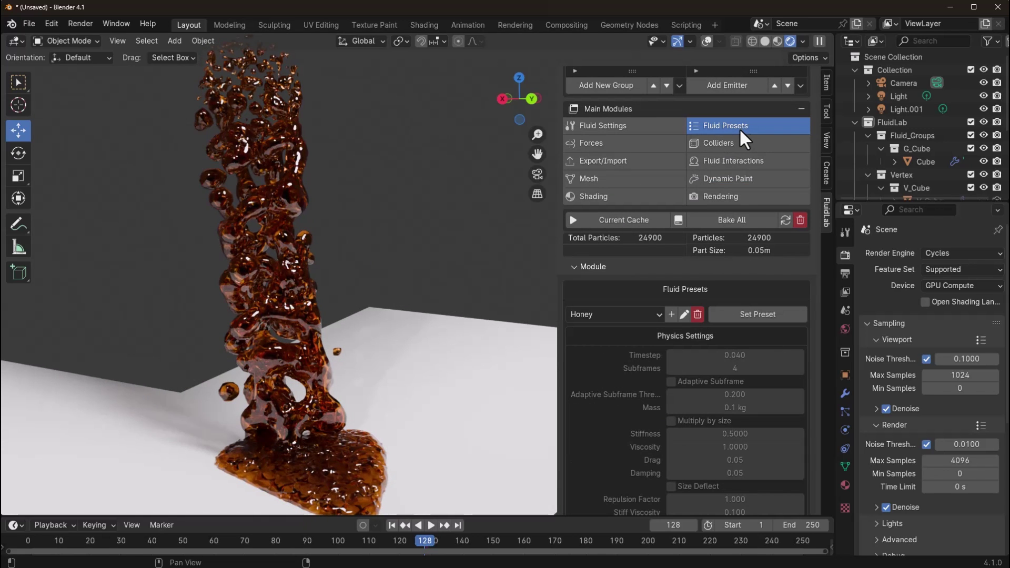
left_click(636, 315)
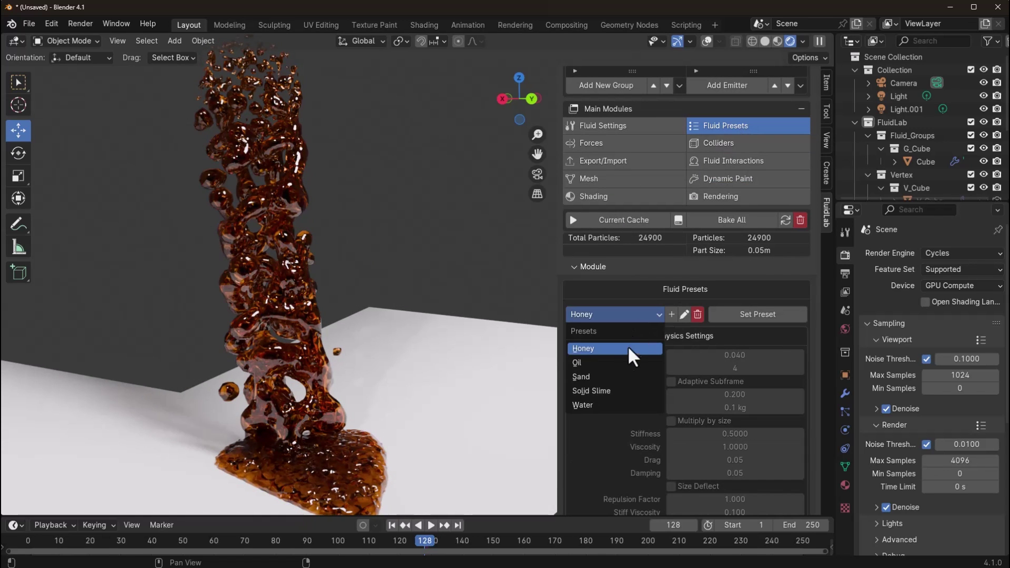
left_click(608, 365)
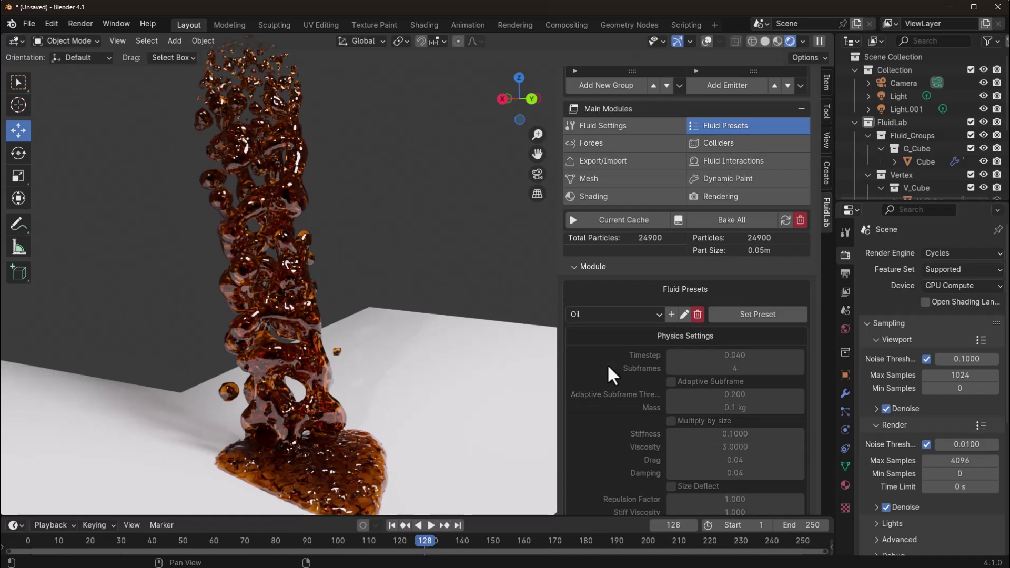
Apply the Solid Slime preset to the fluid and play the simulation to frame 123.
left_click(764, 310)
scroll(423, 399, "down", 3)
left_click(430, 525)
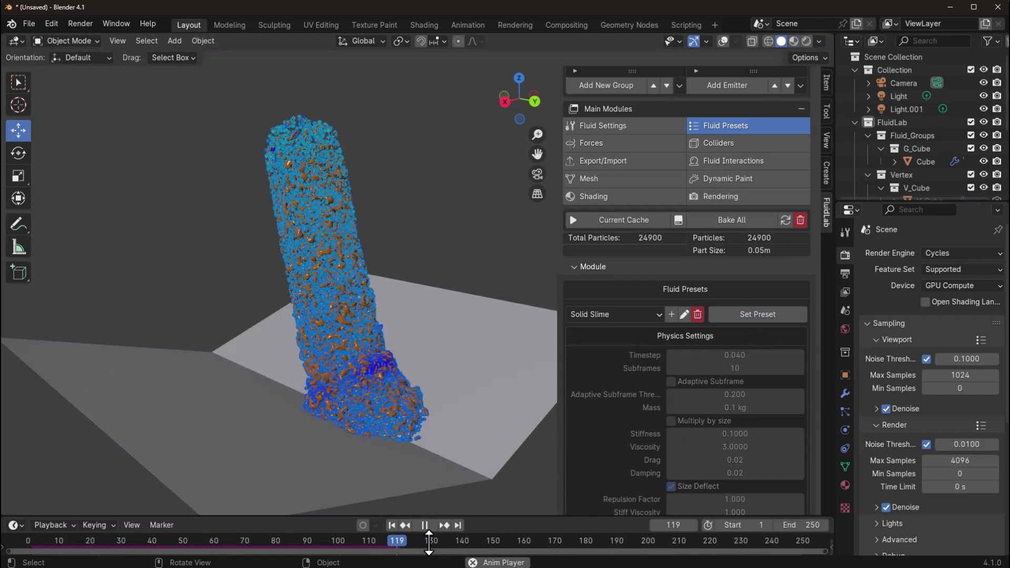
left_click(425, 526)
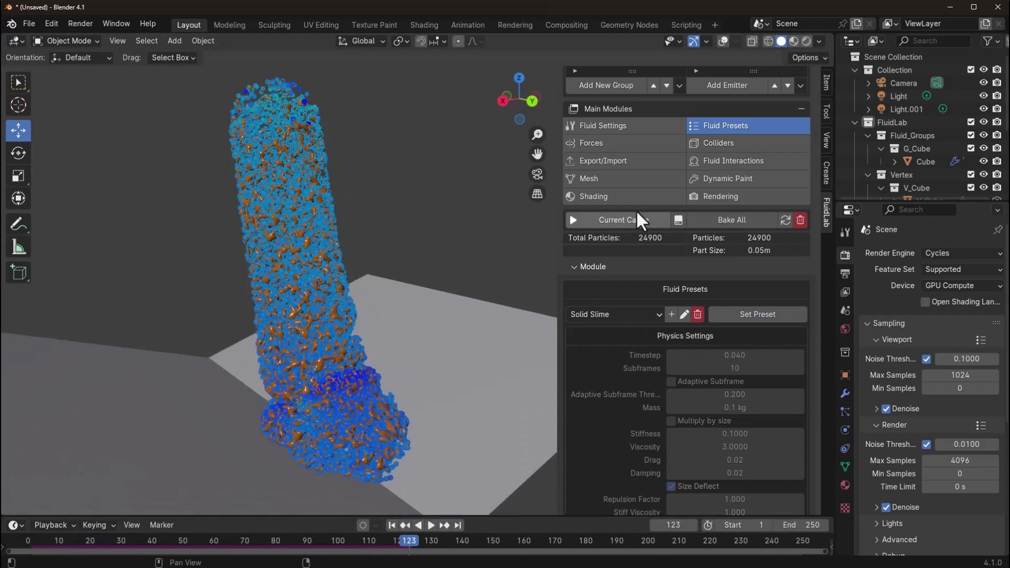
Assign the Lava material to the fluid mesh and show the viewport in rendered shading.
left_click(634, 197)
scroll(662, 352, "down", 3)
left_click(662, 364)
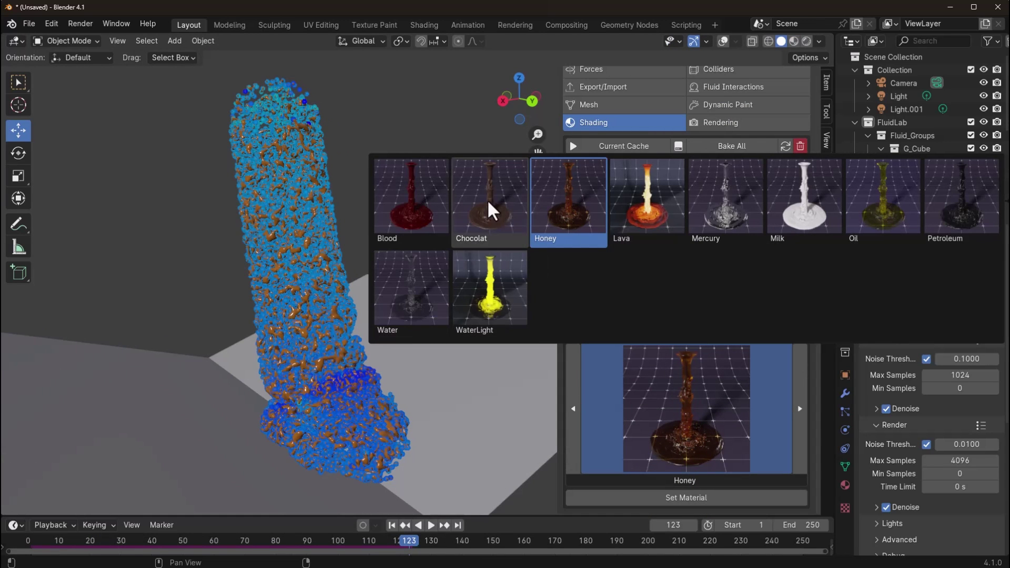
left_click(647, 200)
left_click(747, 288)
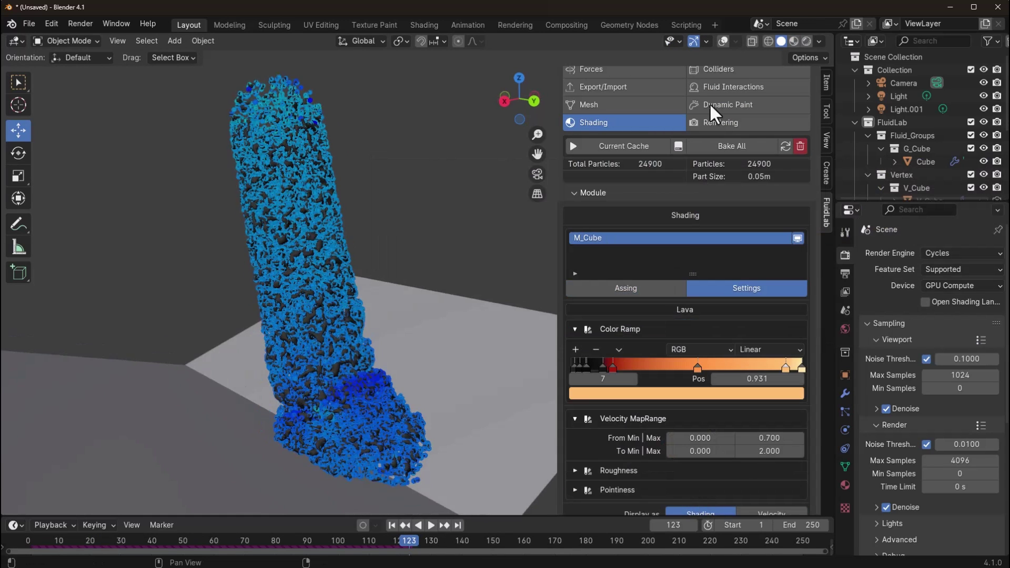
left_click(806, 42)
Replace the fluid mesh's material with Oil from the fluid material library.
left_click(632, 291)
left_click(652, 368)
left_click(869, 192)
left_click(729, 498)
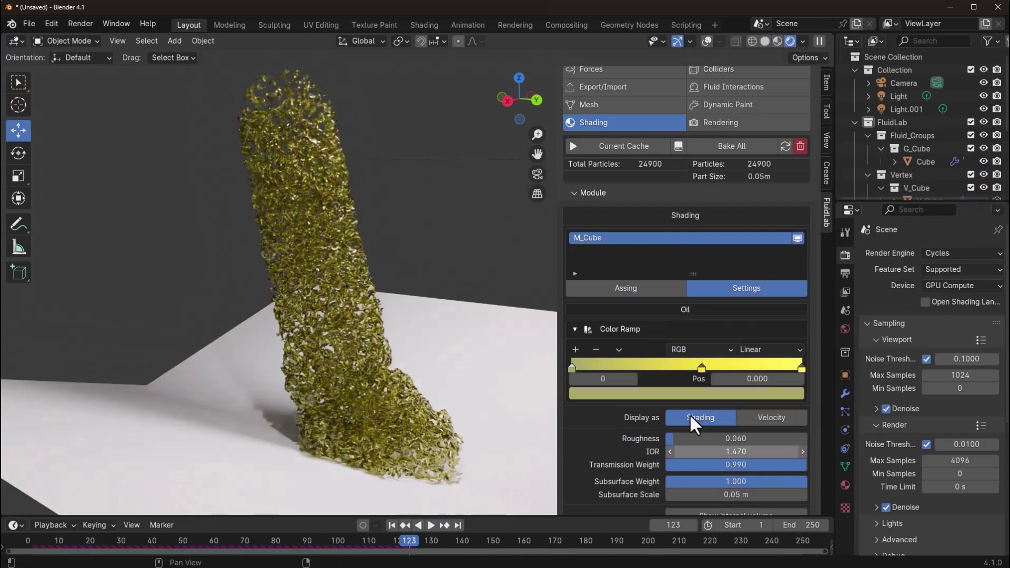
Assign the Chocolat material to the fluid mesh and open the material's settings.
left_click(627, 288)
left_click(687, 405)
left_click(479, 190)
left_click(686, 498)
left_click(747, 287)
middle_click_drag(380, 391, 397, 388)
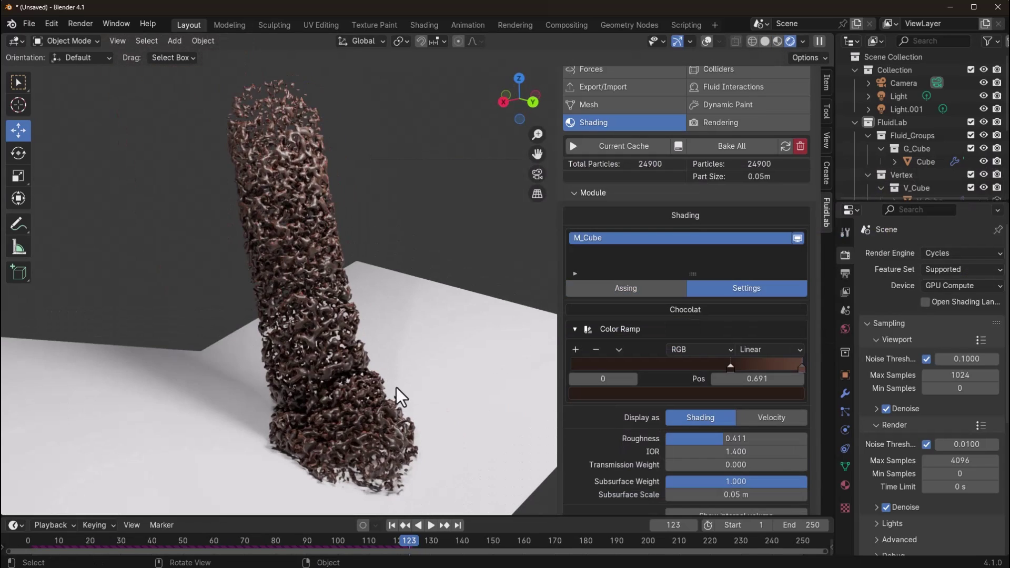
Set the Chocolat material's roughness to 0.128 and lower its subsurface weight.
left_click_drag(726, 438, 686, 453)
scroll(687, 453, "down", 3)
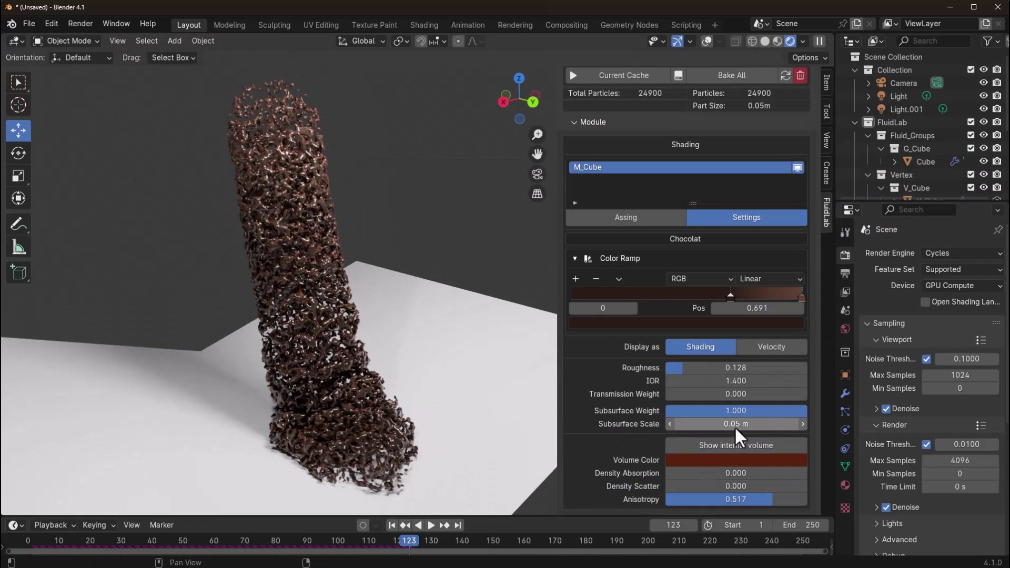
left_click_drag(735, 411, 687, 411)
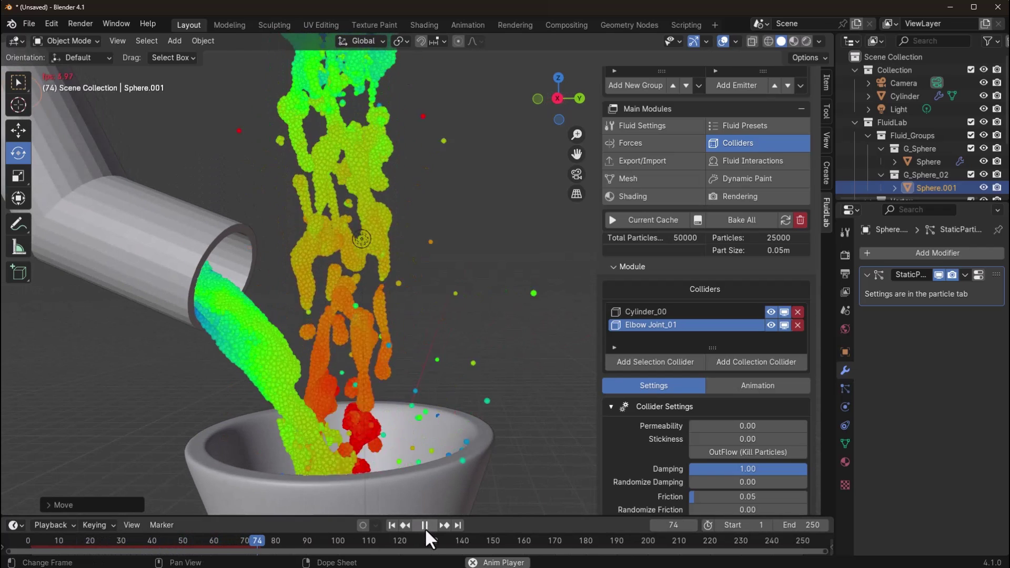
Pause the two-stream simulation at frame 75 and inspect the fluids pouring into the bucket from a higher angle.
left_click(425, 525)
middle_click_drag(342, 400, 305, 300)
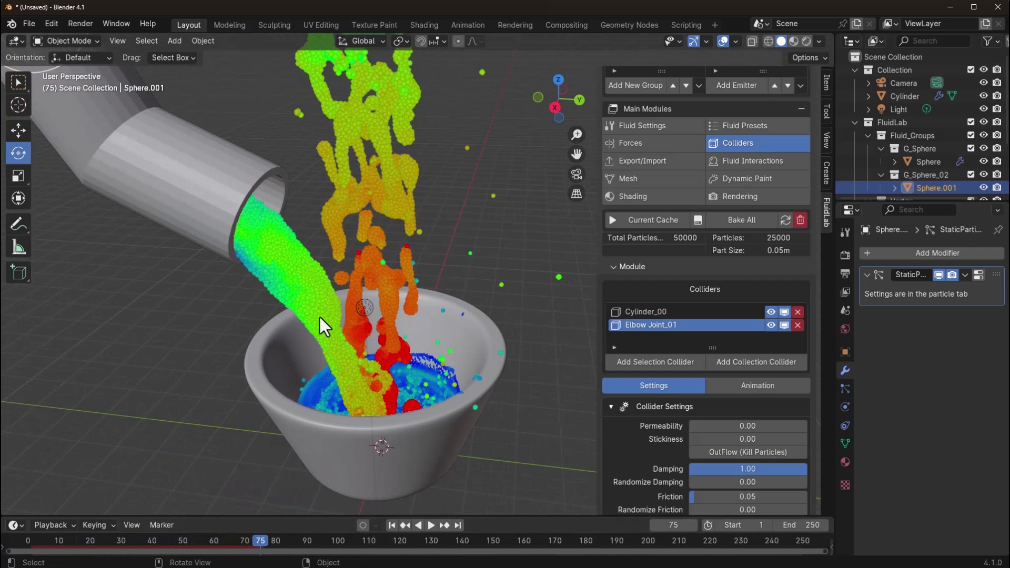
scroll(653, 211, "up", 5)
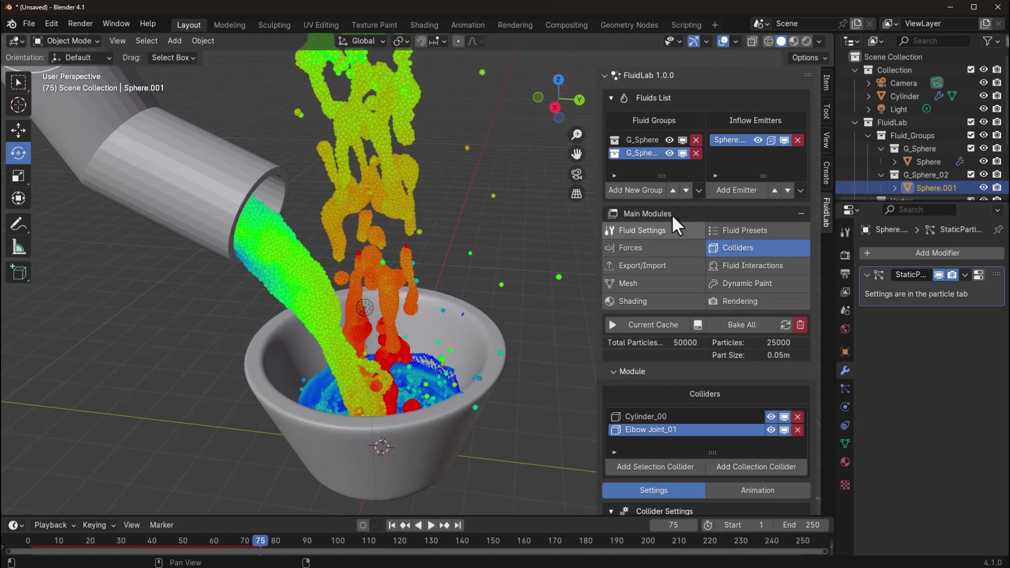
Add fluid meshes to both the G_Sphere and G_Sphere_02 fluid groups.
left_click(637, 302)
left_click(684, 284)
left_click(706, 486)
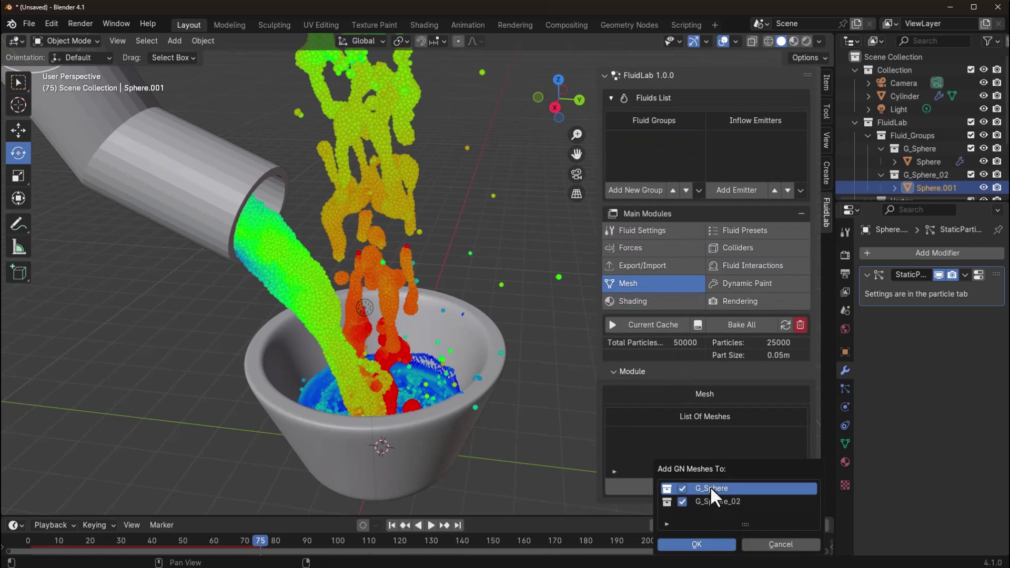
left_click(709, 546)
middle_click_drag(369, 294, 365, 285)
Assign the Milk material from the fluid material library to the M_Sphere mesh and open the material's settings.
left_click(634, 301)
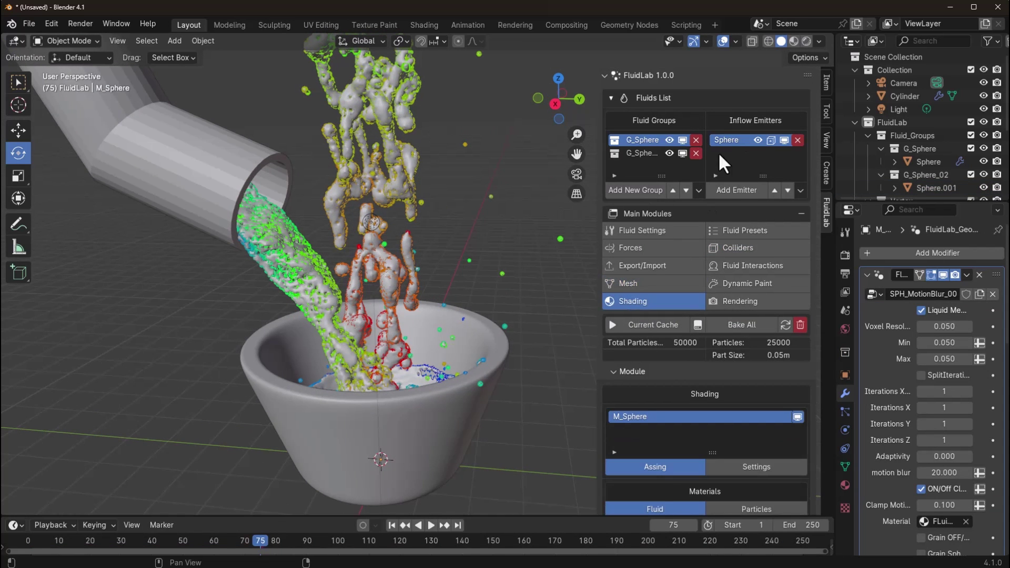
scroll(686, 462, "down", 5)
scroll(687, 462, "down", 3)
left_click(692, 383)
left_click(803, 202)
left_click(756, 288)
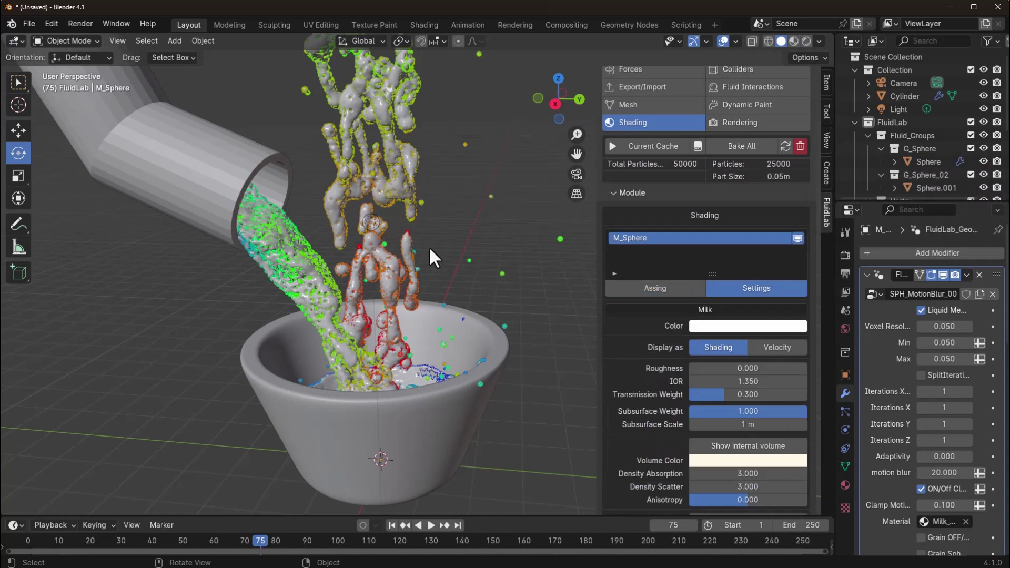
Select the second fluid group and replace the fluid mesh's Milk material with a brown one from the fluid material library.
scroll(703, 395, "up", 5)
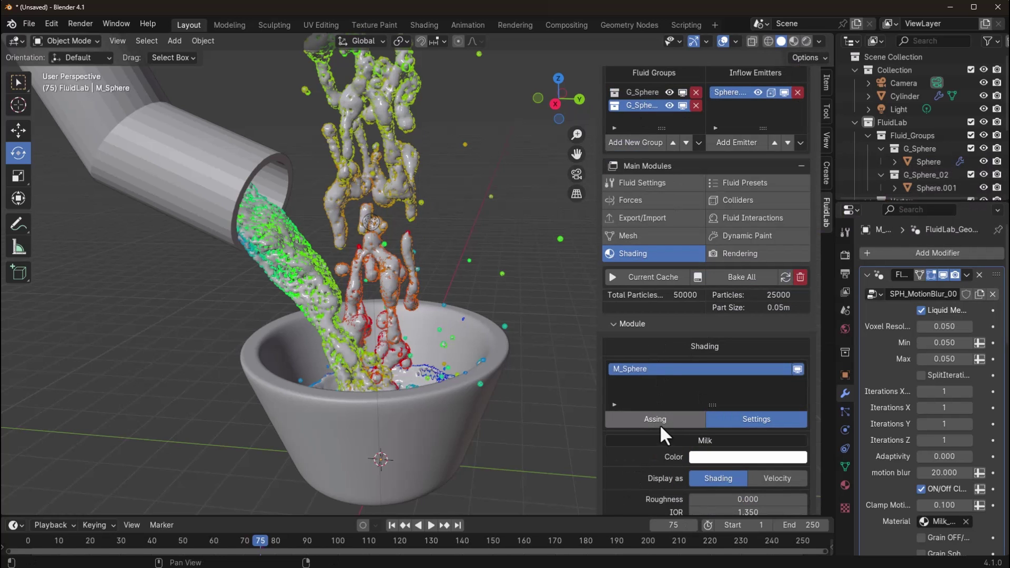
left_click(660, 421)
scroll(684, 421, "down", 5)
left_click(703, 419)
left_click(490, 198)
left_click(694, 499)
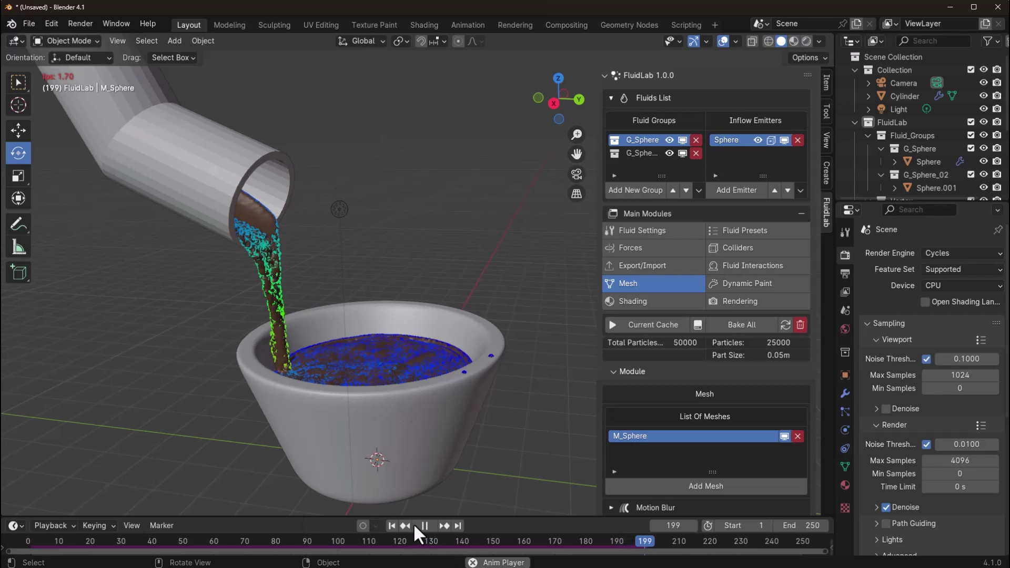
Pause the simulation at frame 201 and inspect the brown fluid pouring into the bucket from another angle.
key("space")
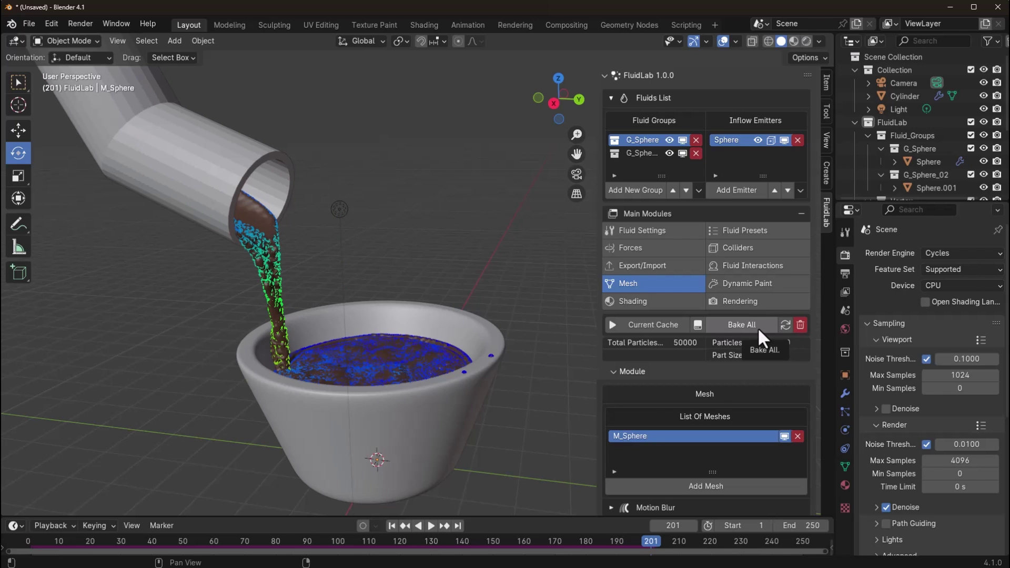
middle_click_drag(342, 461, 434, 369)
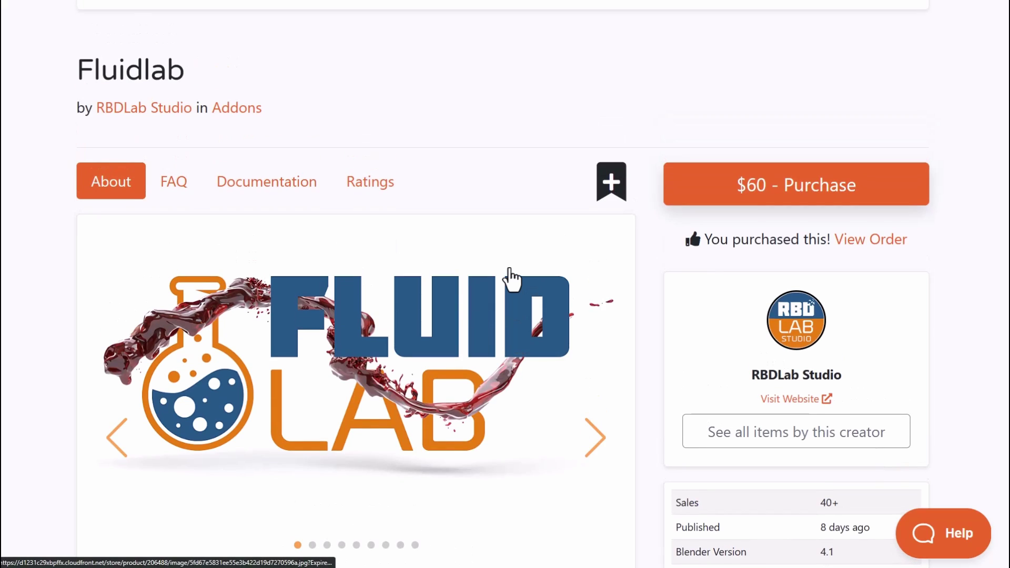
Switch to Blender Market, look through the Fluidlab product page, and open RBDLab Studio's creator page to view its products.
scroll(509, 275, "down", 15)
scroll(501, 321, "up", 6)
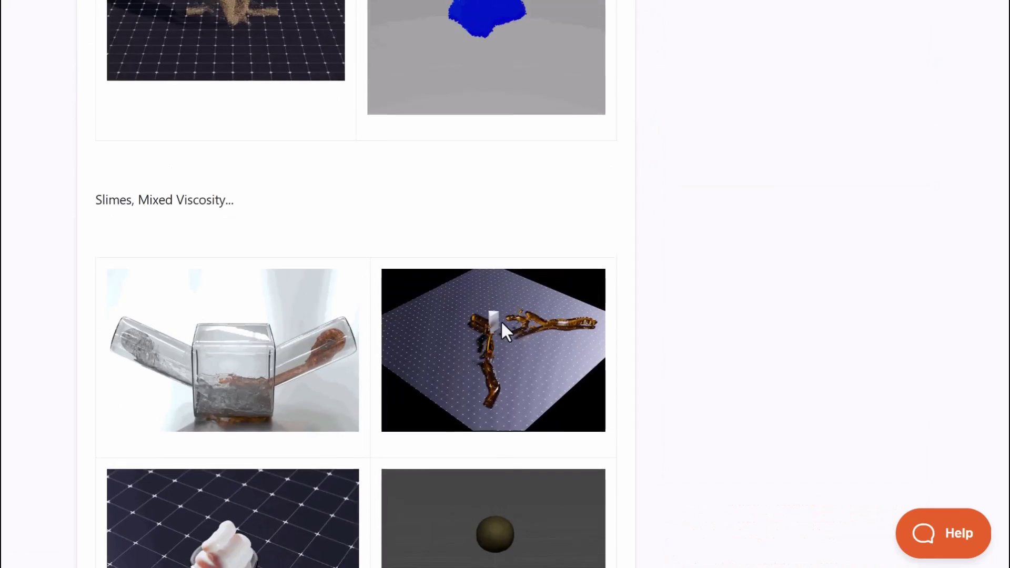
scroll(504, 300, "up", 10)
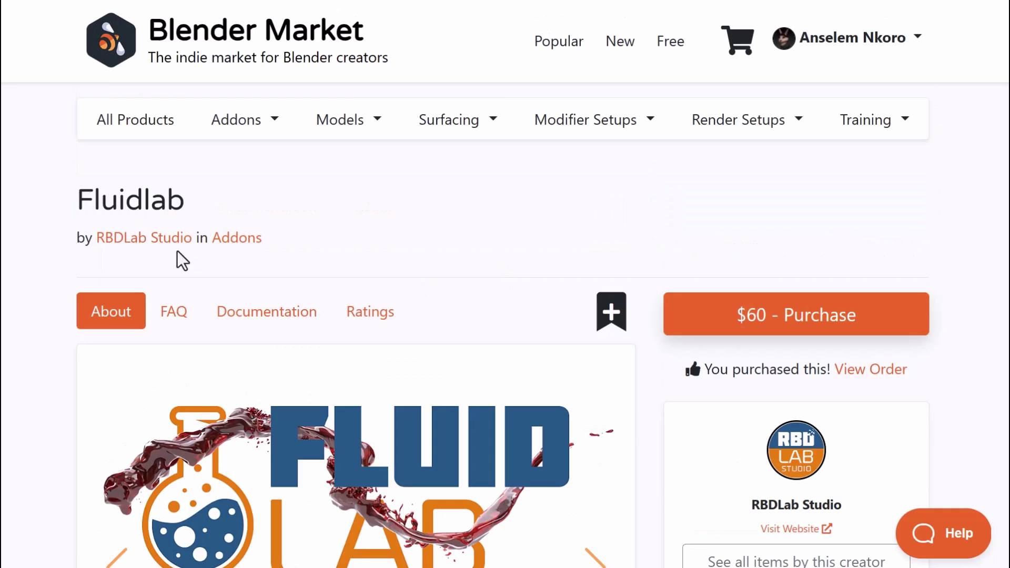
left_click(177, 245)
scroll(280, 295, "down", 10)
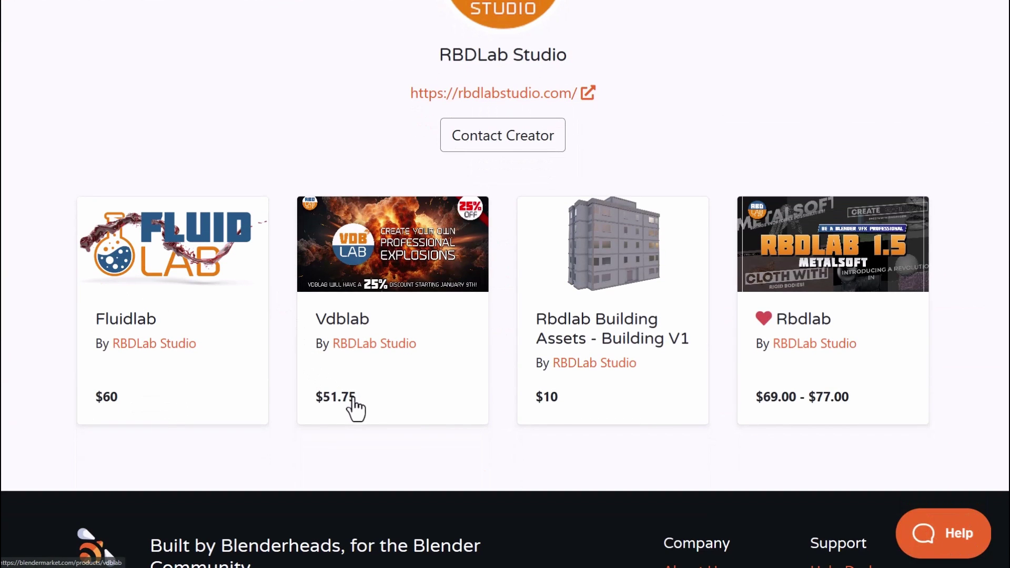